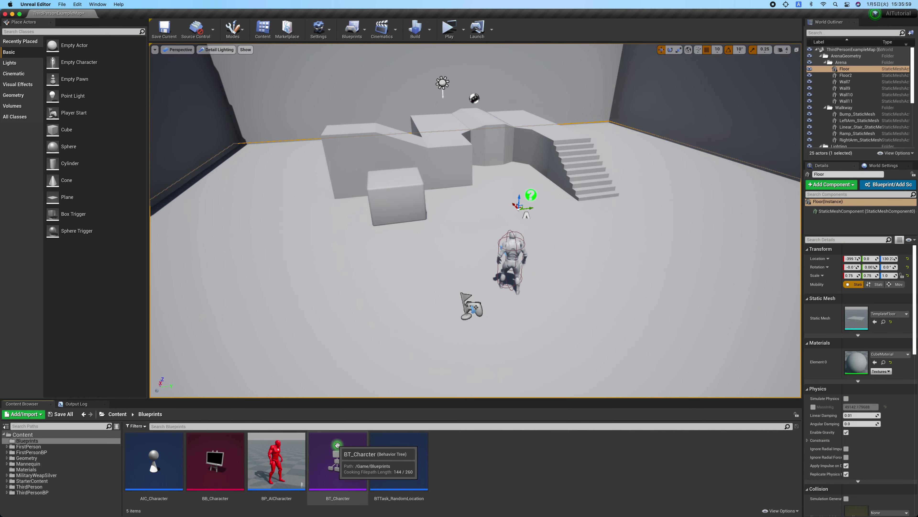
- Open the BT_Charcter behavior tree asset from the Content Browser's Blueprints folder
double_click(336, 445)
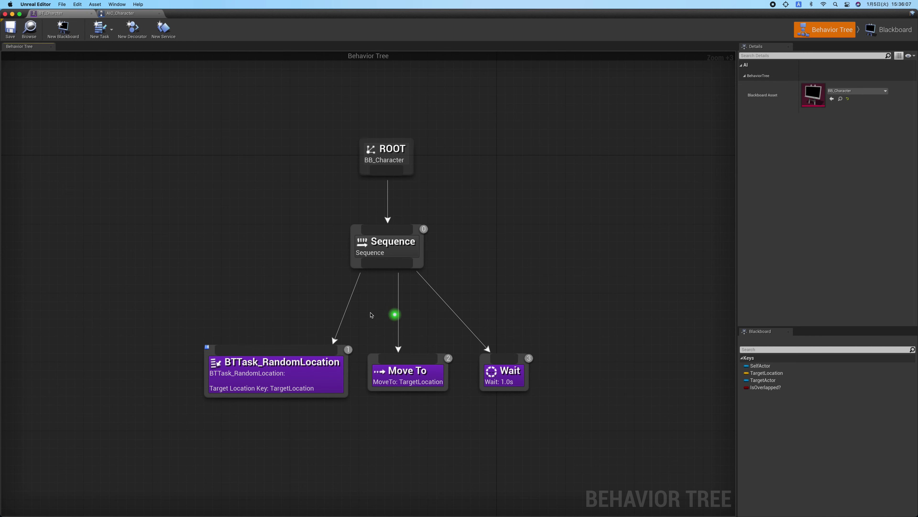
left_click(503, 216)
right_click_drag(504, 215, 357, 222)
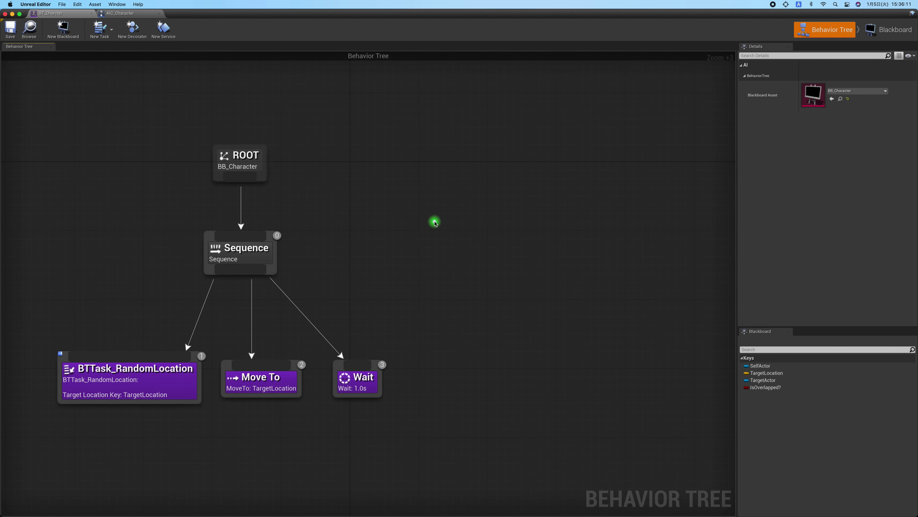
key("alt+p")
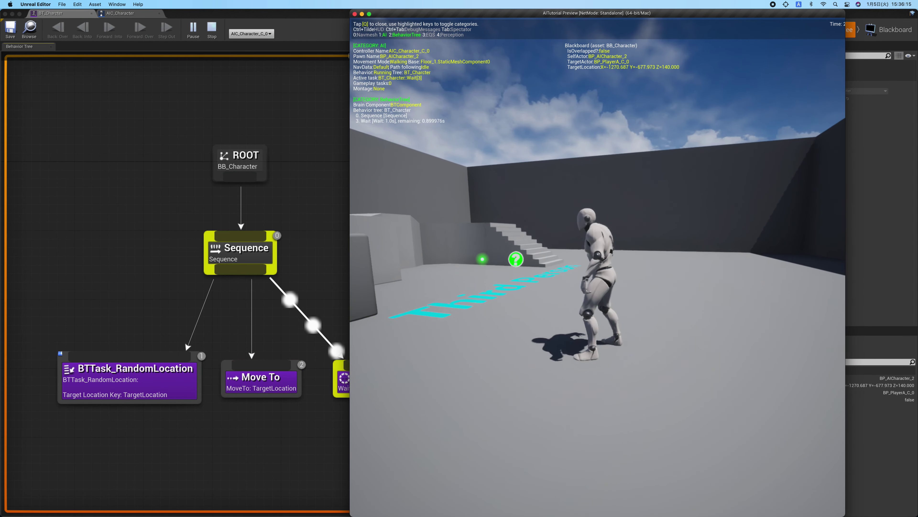
key("q")
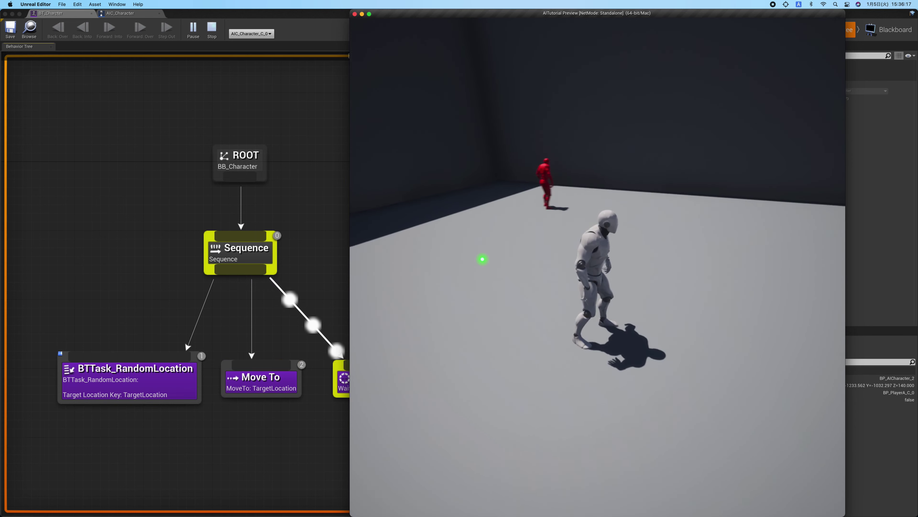
key("Escape")
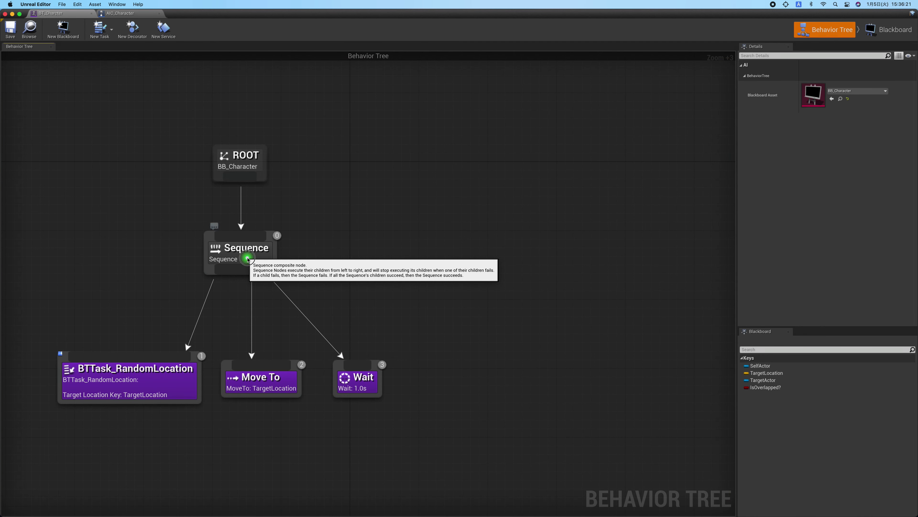
- Browse the Sequence's add-node menu and inspect Move To without adding anything
left_click(248, 259)
right_click(293, 249)
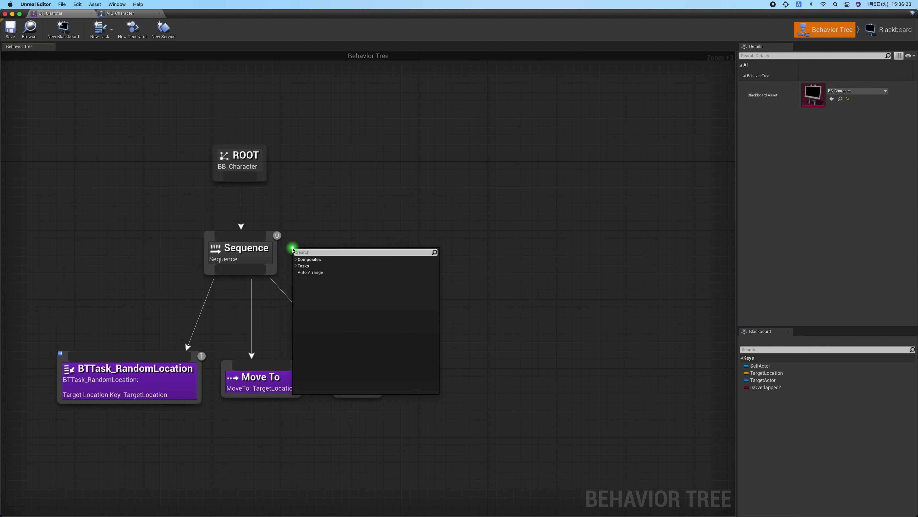
left_click(304, 259)
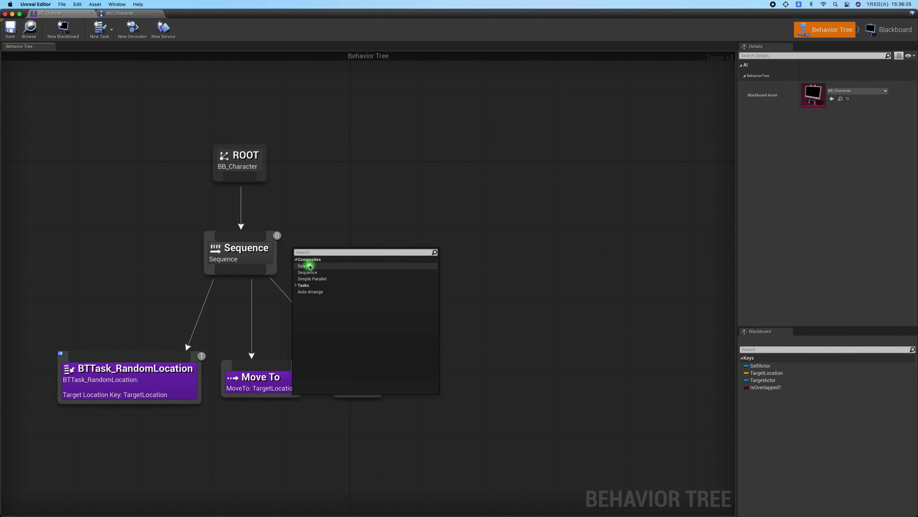
left_click(217, 335)
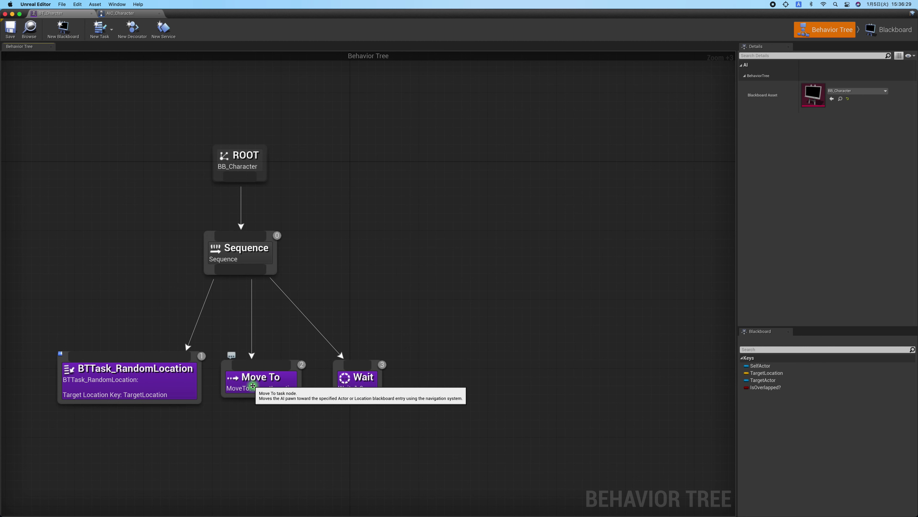
left_click(253, 385)
left_click(277, 301)
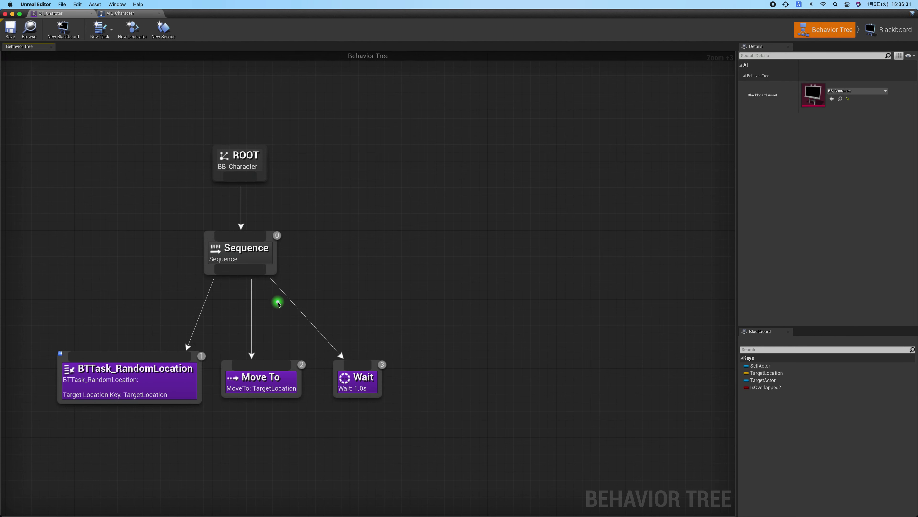
left_click(256, 253)
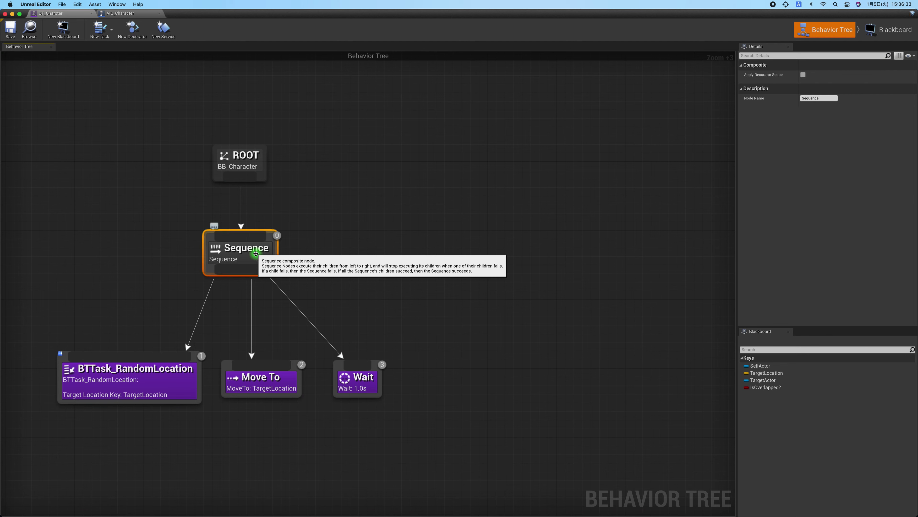
- Add a Default Focus service to the Sequence with Blackboard Key set to TargetActor
right_click(256, 255)
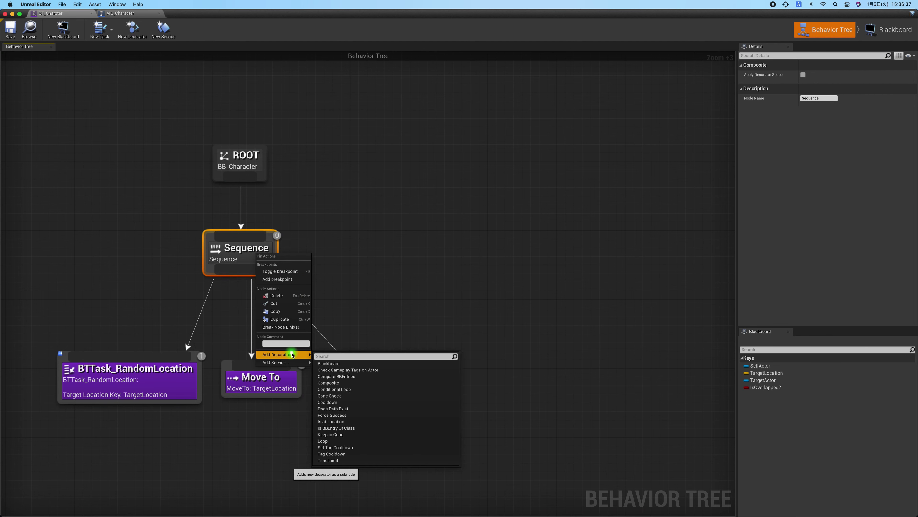
mouse_move(280, 362)
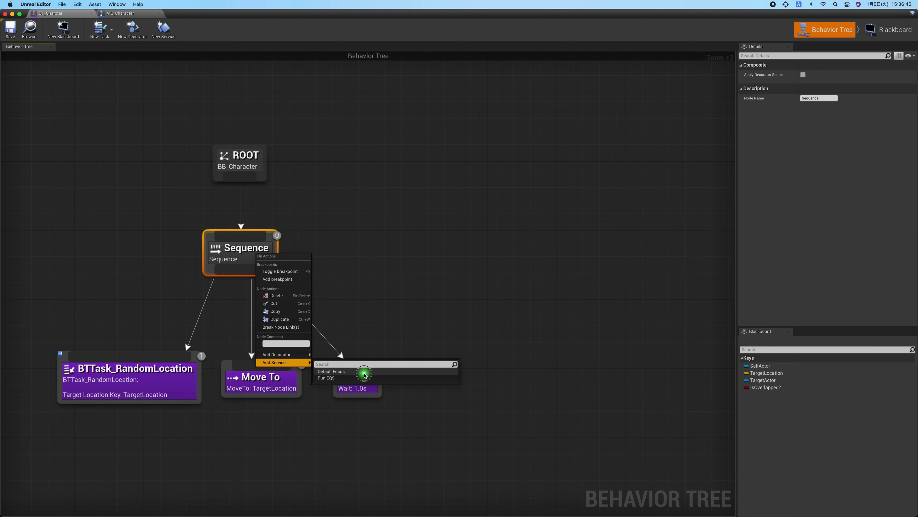
left_click(364, 373)
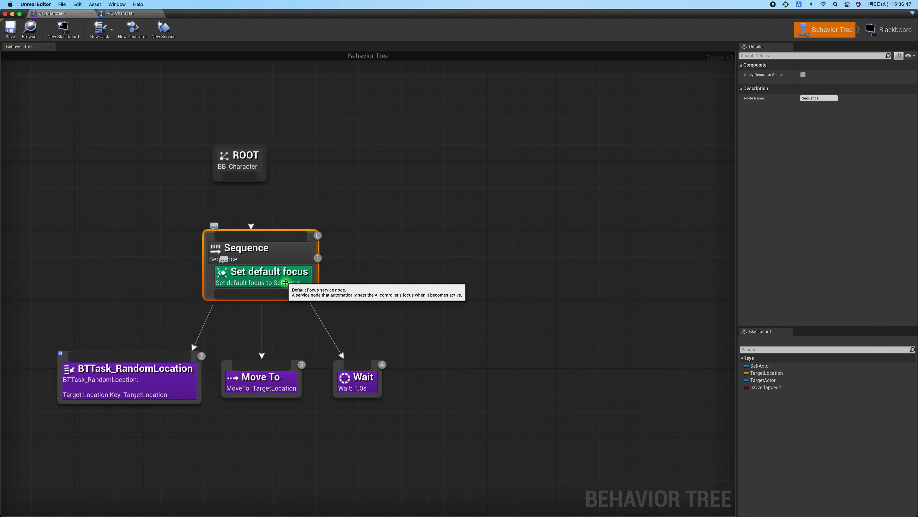
left_click_drag(286, 282, 346, 283)
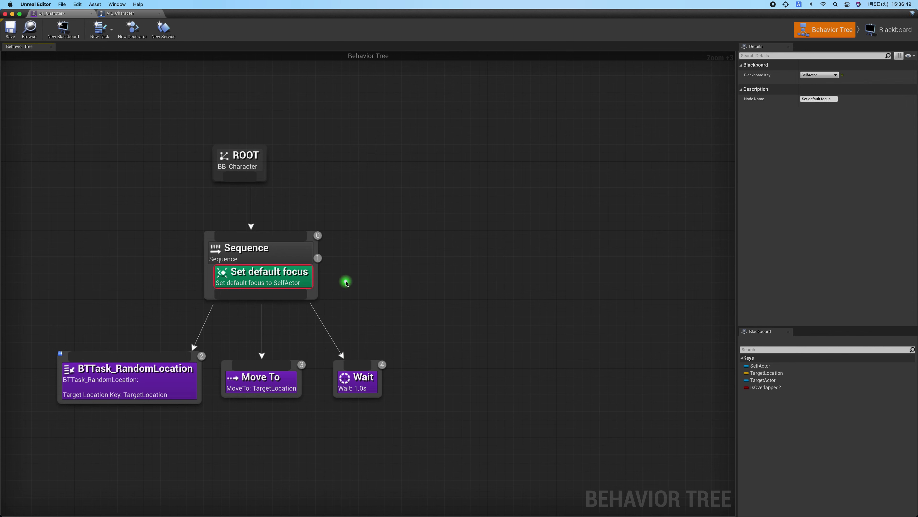
left_click(254, 281)
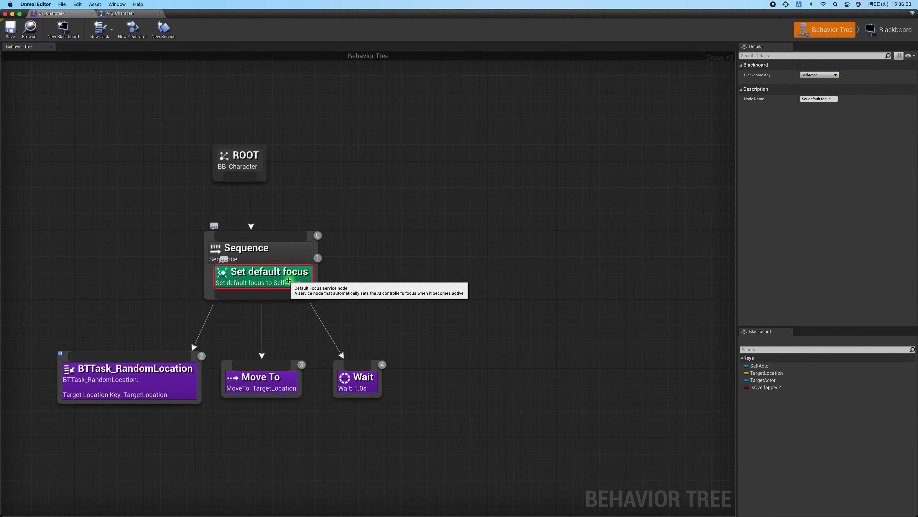
left_click(830, 78)
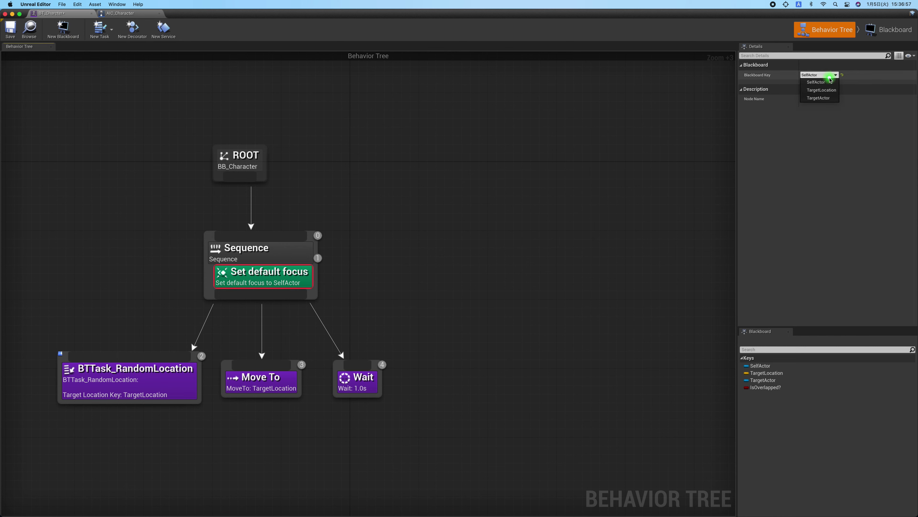
left_click(829, 101)
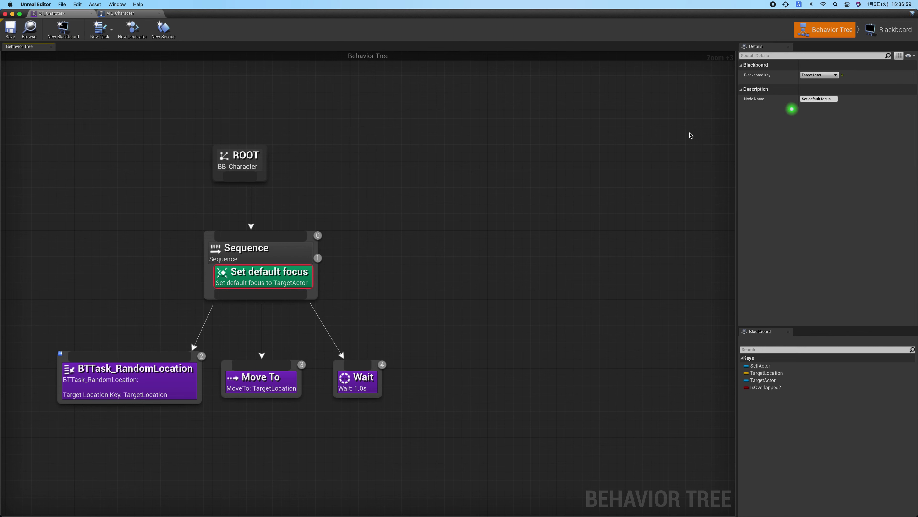
left_click(492, 173)
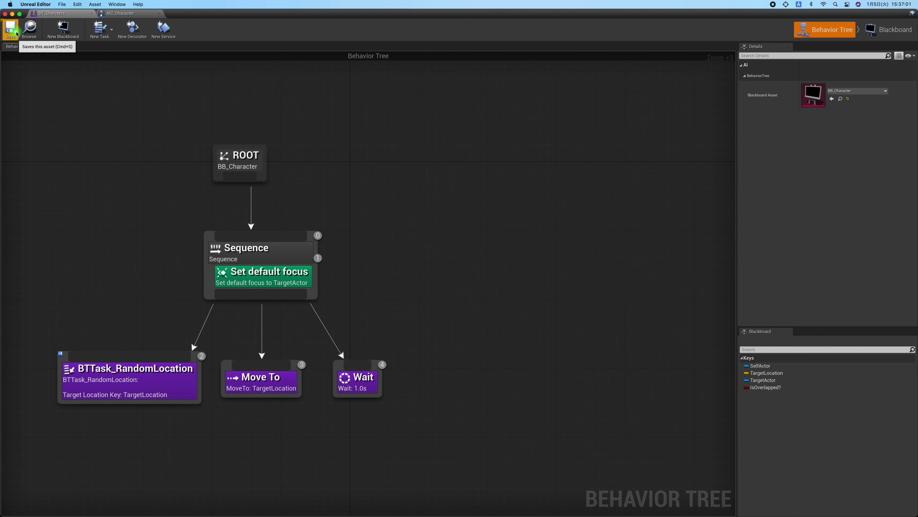
- Review AIC_Character's Event Graph, then return to the BT_Charcter behavior tree
left_click(29, 30)
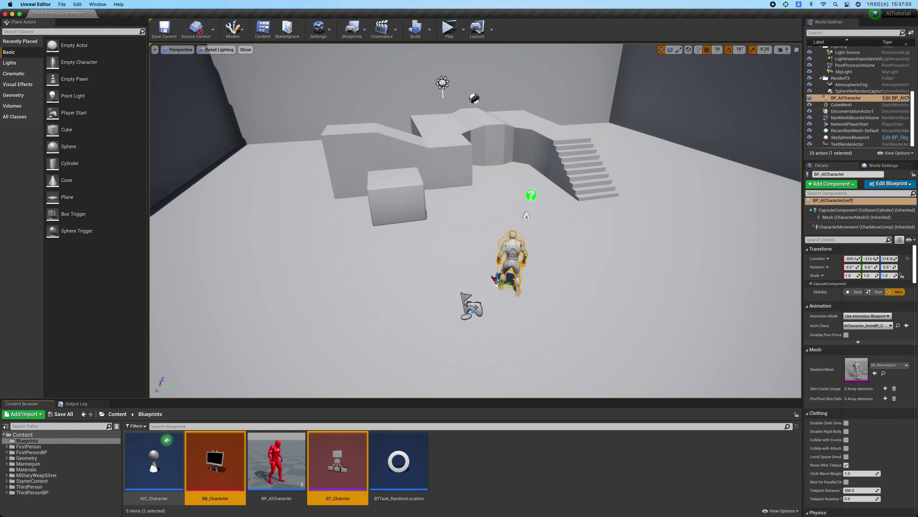
double_click(160, 447)
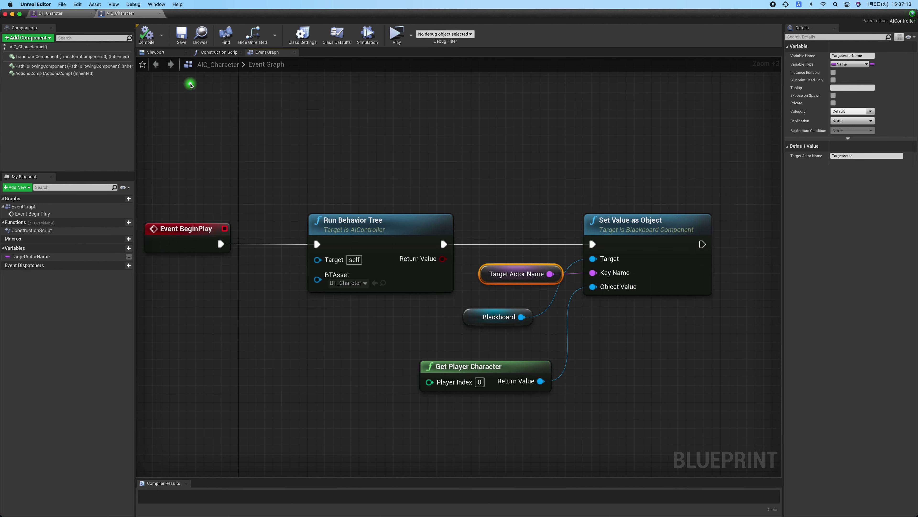
left_click(54, 14)
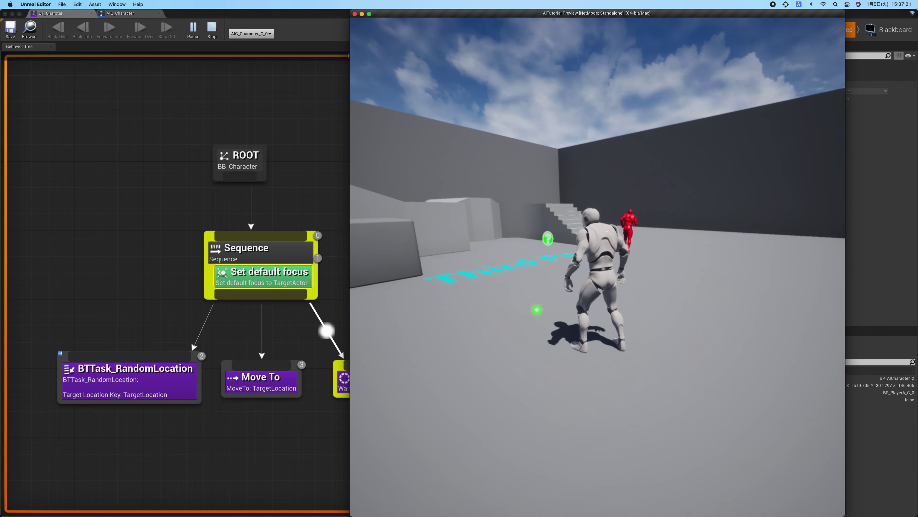
- Run the player forward with W in the preview, then stop the play-test with Esc
key("w")
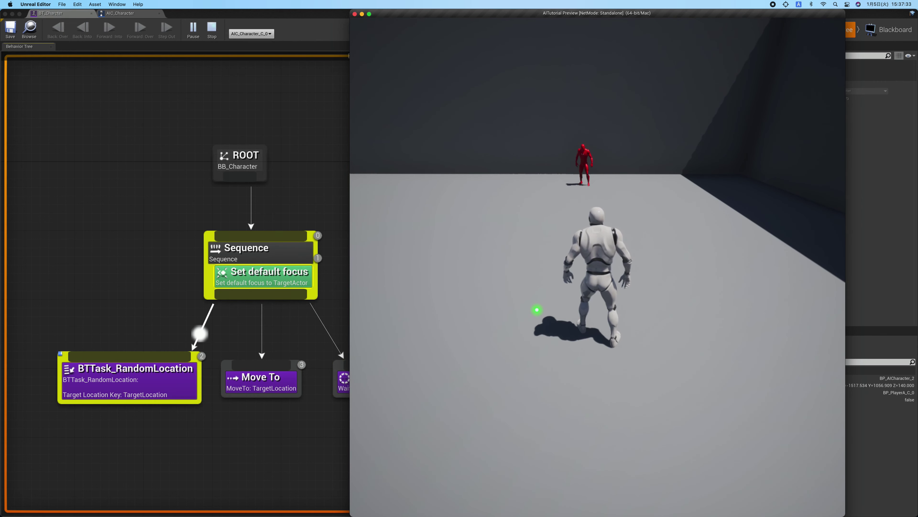
key("Escape")
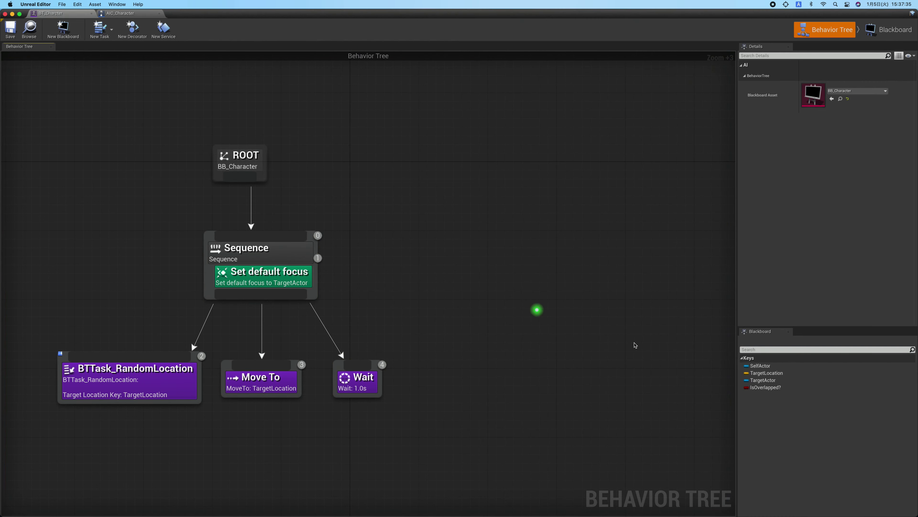
- Delete the Set default focus service from the Sequence and create a new BTService_BlueprintBase service
left_click(254, 274)
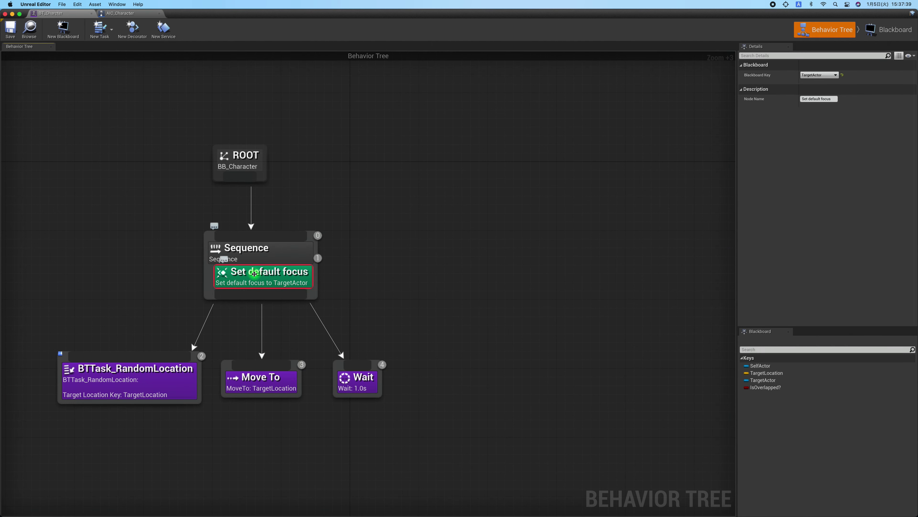
key("Delete")
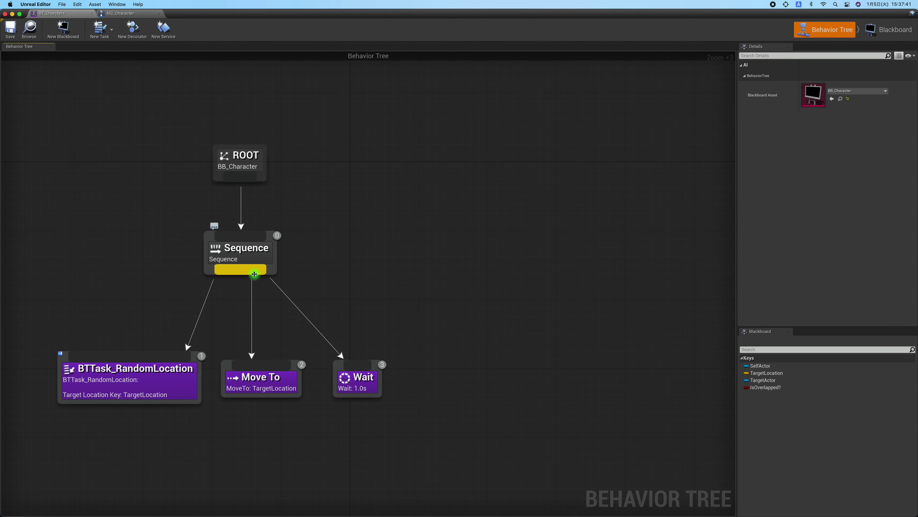
right_click_drag(154, 168, 222, 177)
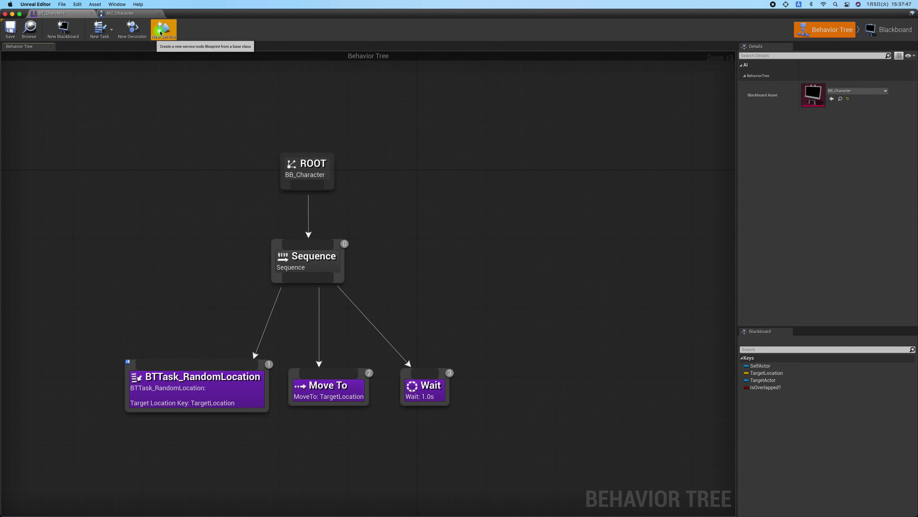
left_click(162, 33)
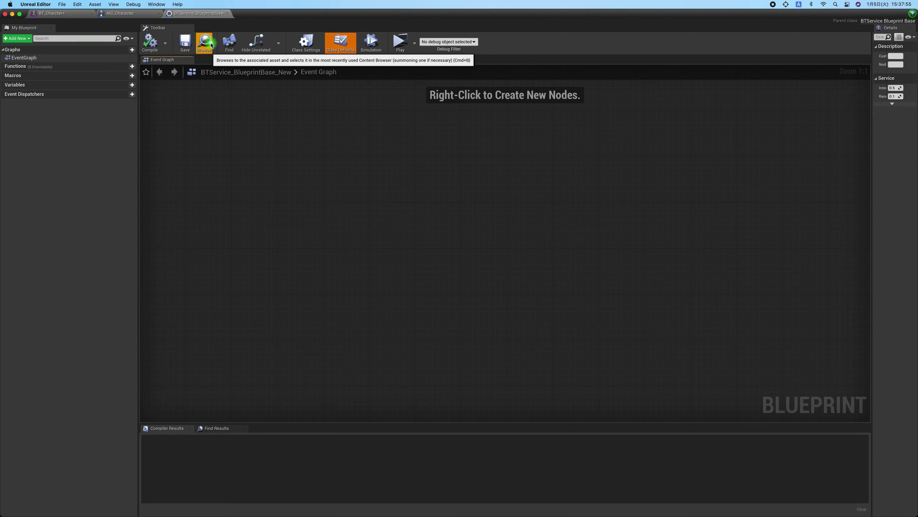
- Rename the new service asset to BTService_PlayerLocation in the Content Browser and open it
left_click(211, 45)
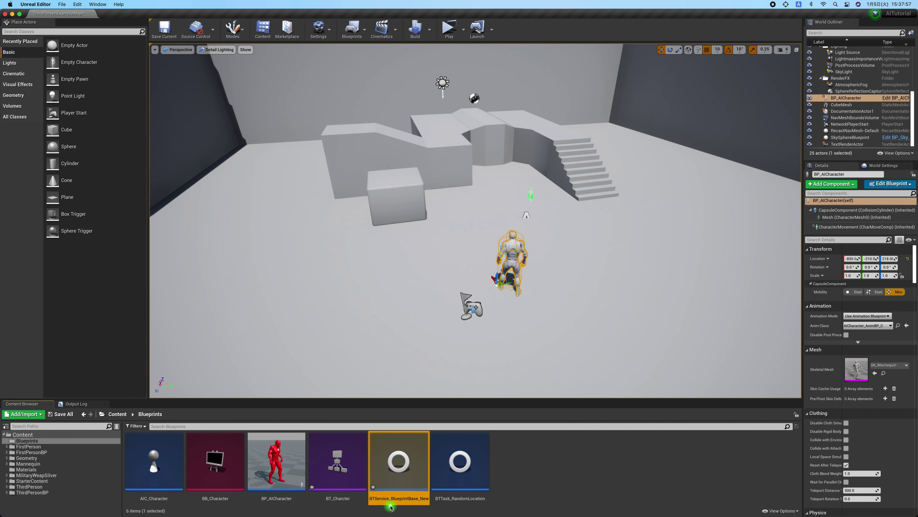
left_click(459, 497)
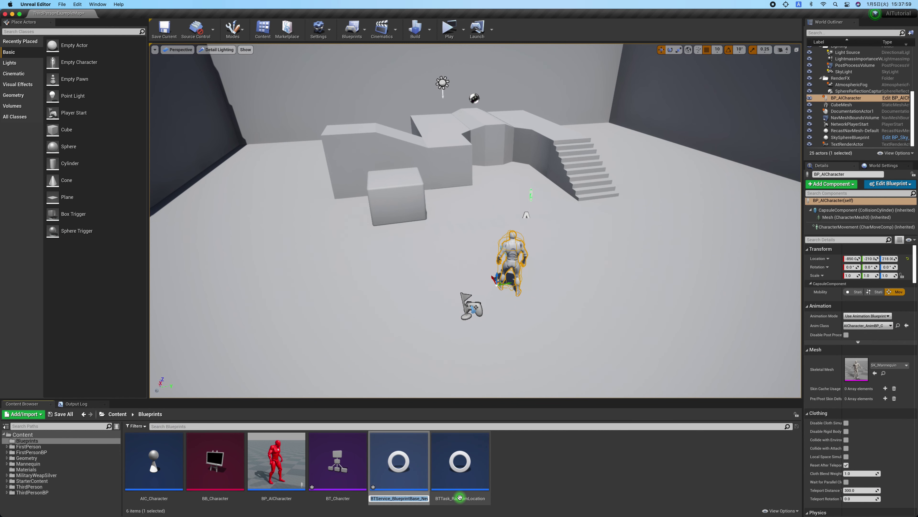
key("End")
left_click(460, 497)
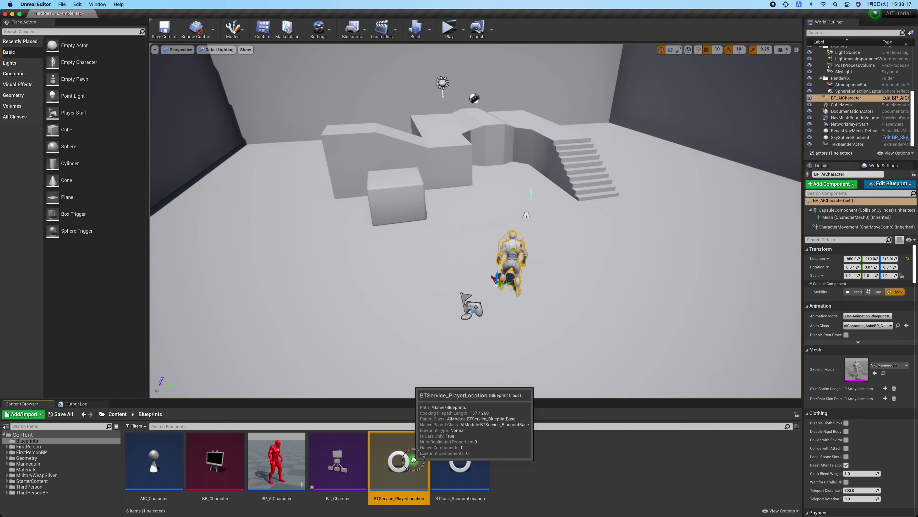
double_click(414, 460)
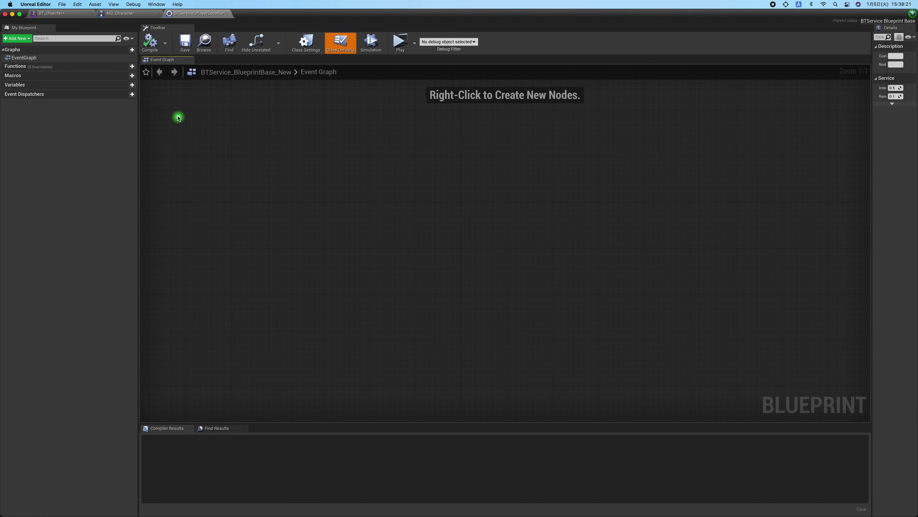
- Override Receive Tick AI in the Event Graph and drag a wire from its Exec output
mouse_move(60, 67)
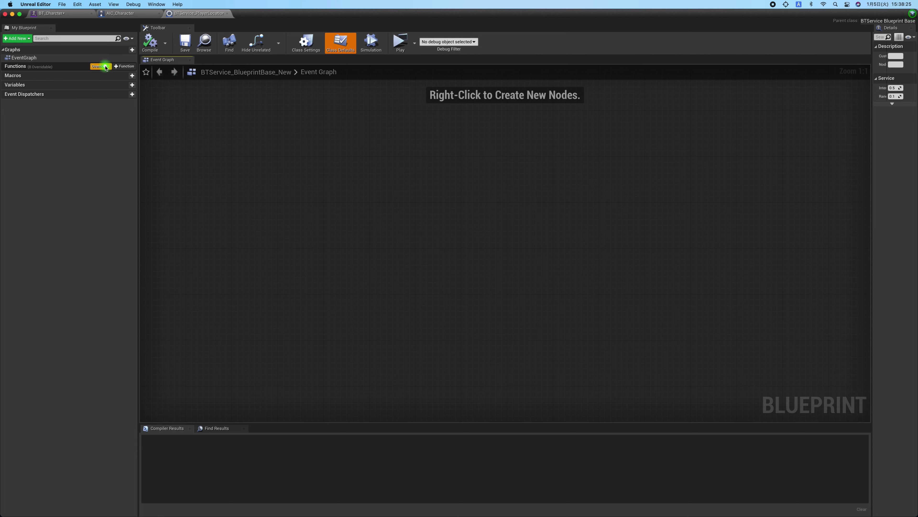
left_click(105, 66)
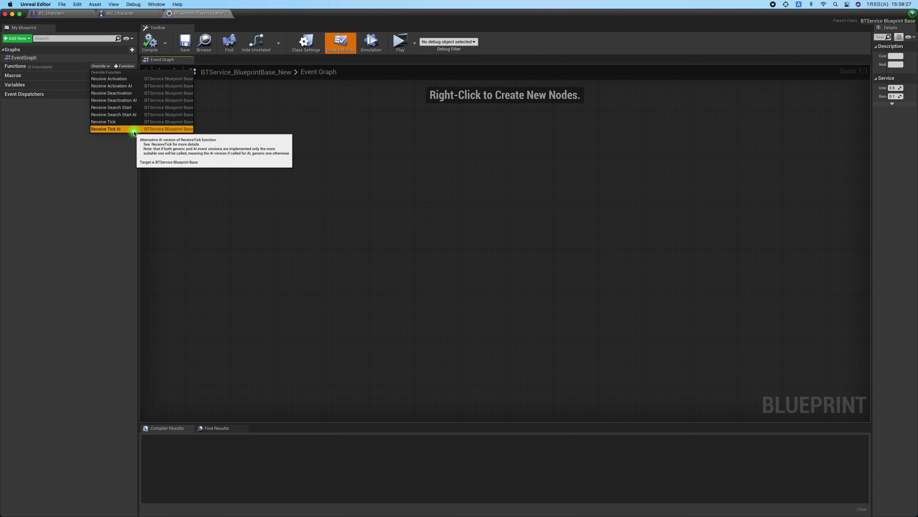
left_click(133, 130)
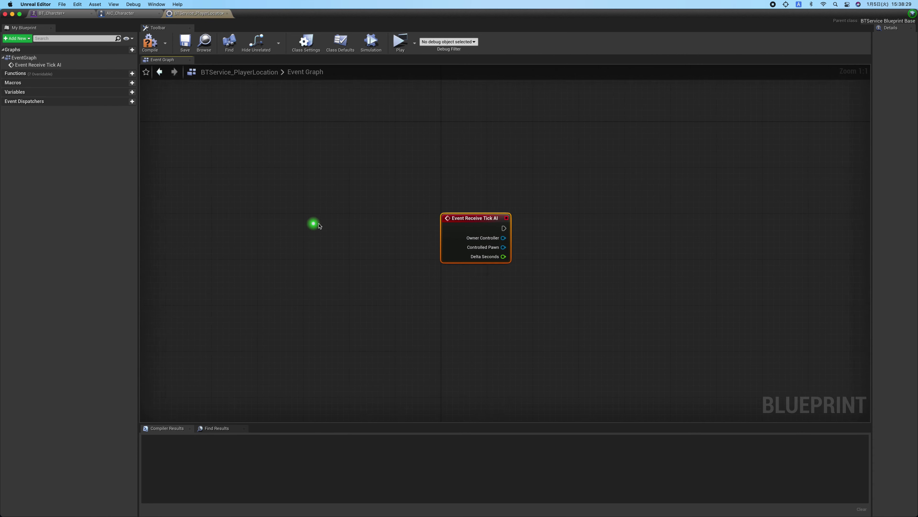
left_click_drag(488, 224, 328, 218)
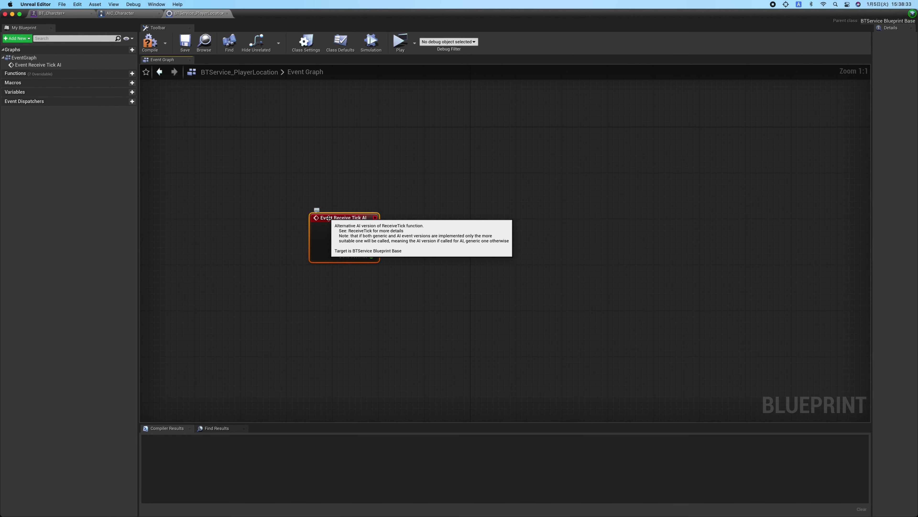
scroll(328, 218, "up", 4)
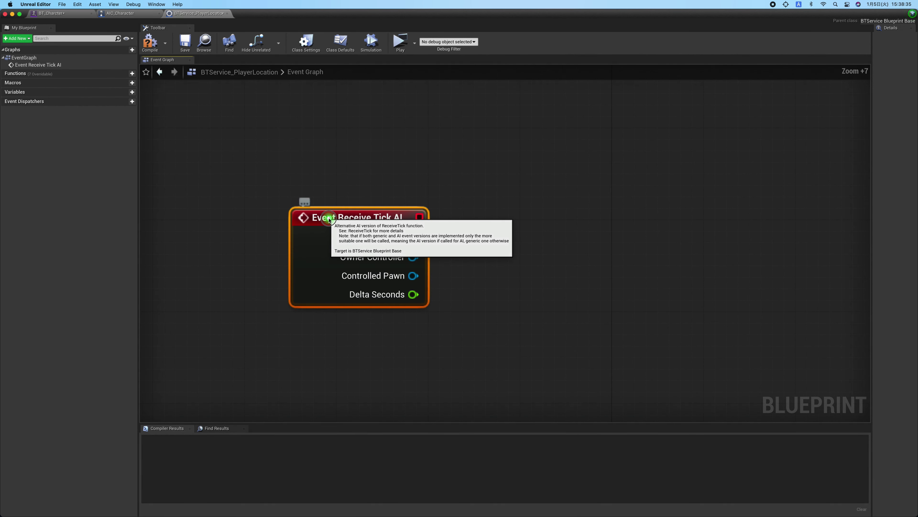
scroll(328, 218, "up", 3)
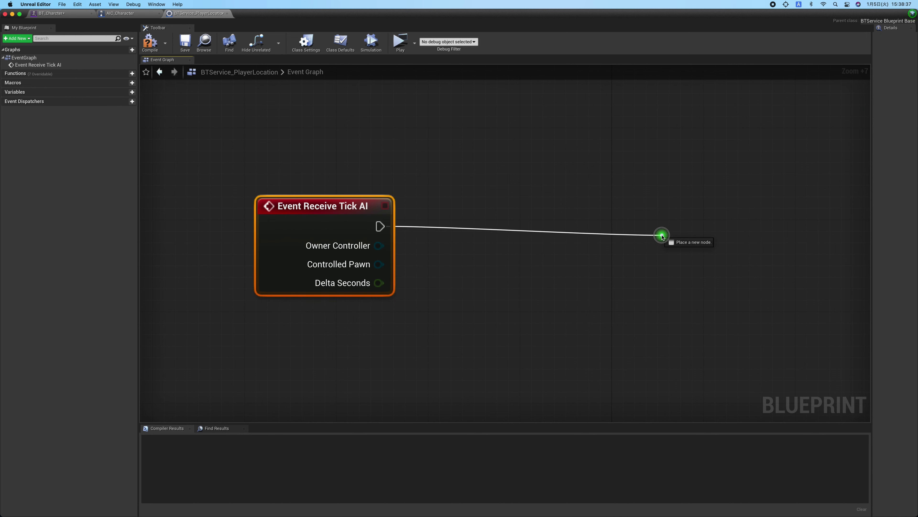
left_click_drag(382, 227, 660, 234)
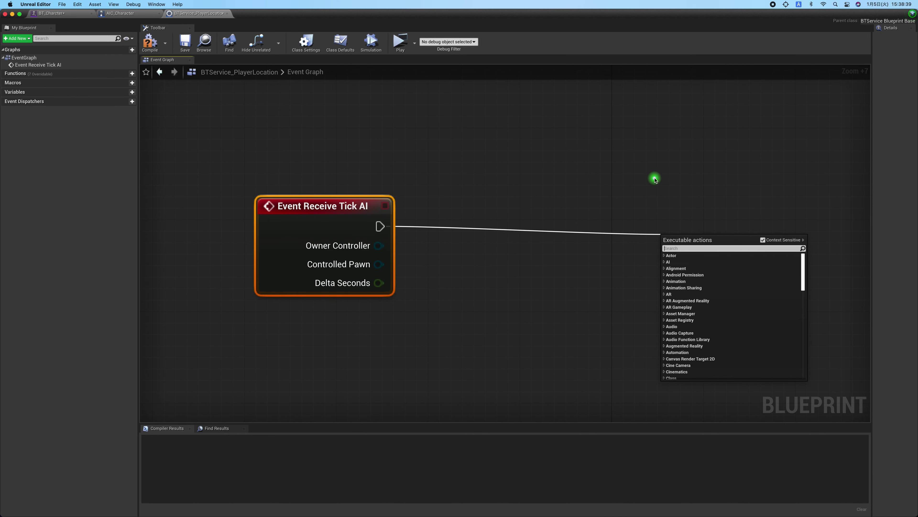
- Add Set Blackboard Value as Vector and promote its Key to an instance-editable TargetLocationKey variable
type("set black")
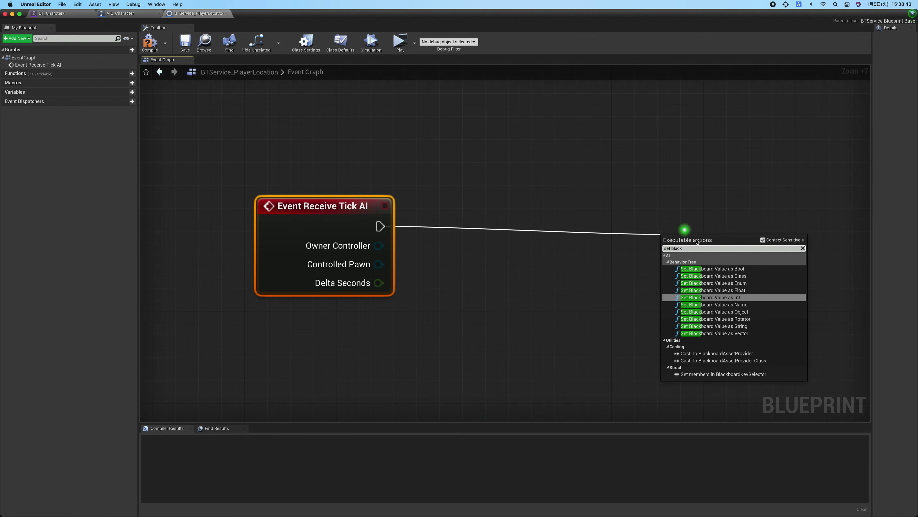
left_click(714, 333)
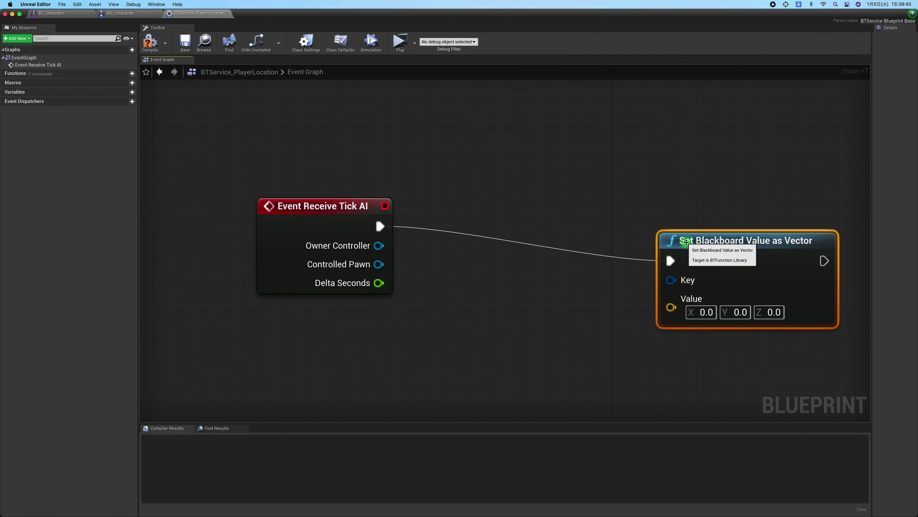
left_click_drag(686, 241, 652, 208)
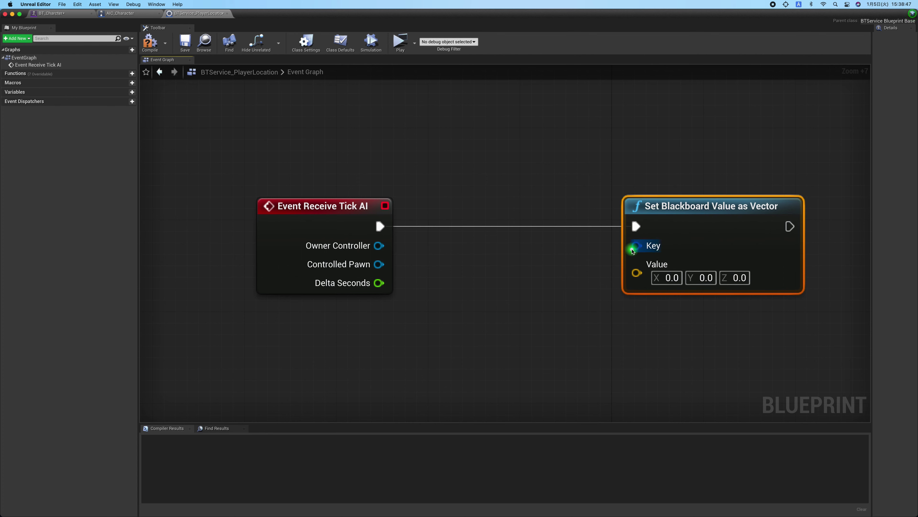
left_click_drag(633, 250, 574, 256)
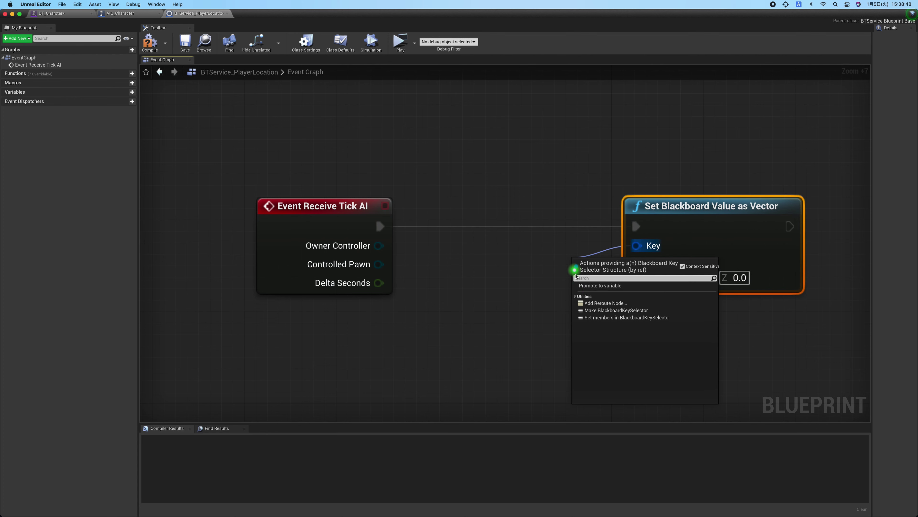
left_click(579, 286)
type("TargetLocationKey")
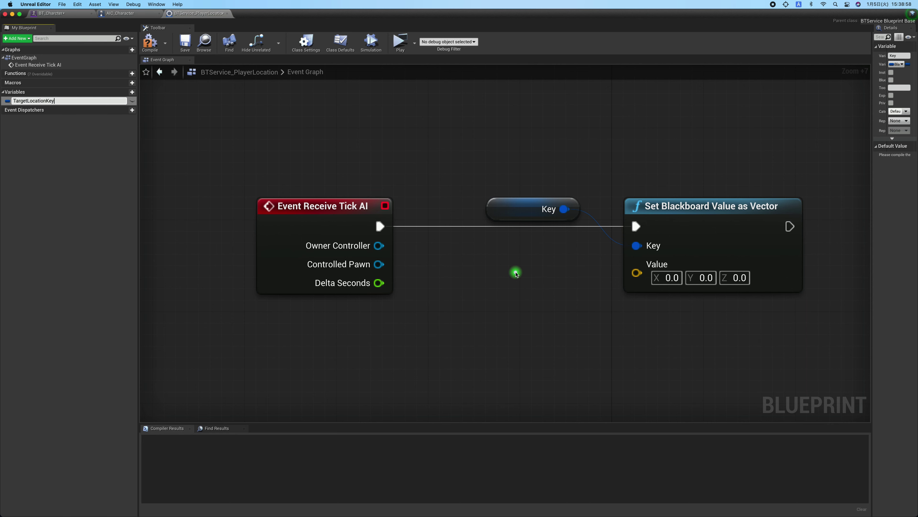
key("Return")
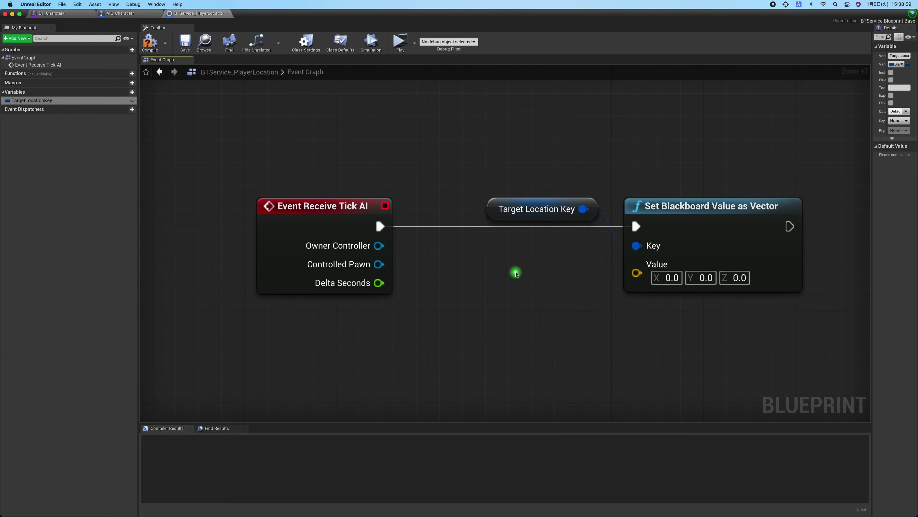
left_click(132, 100)
mouse_move(134, 100)
left_mouse_down()
mouse_move(481, 212)
mouse_move(448, 269)
left_mouse_up()
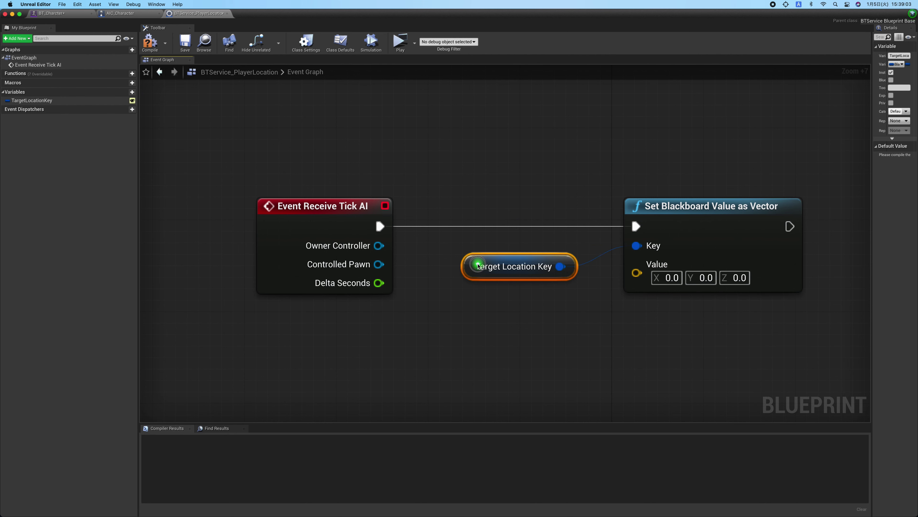
left_click(411, 341)
- Feed Get Player Character's GetActorLocation into the Set Blackboard Value as Vector Value pin
right_click(410, 328)
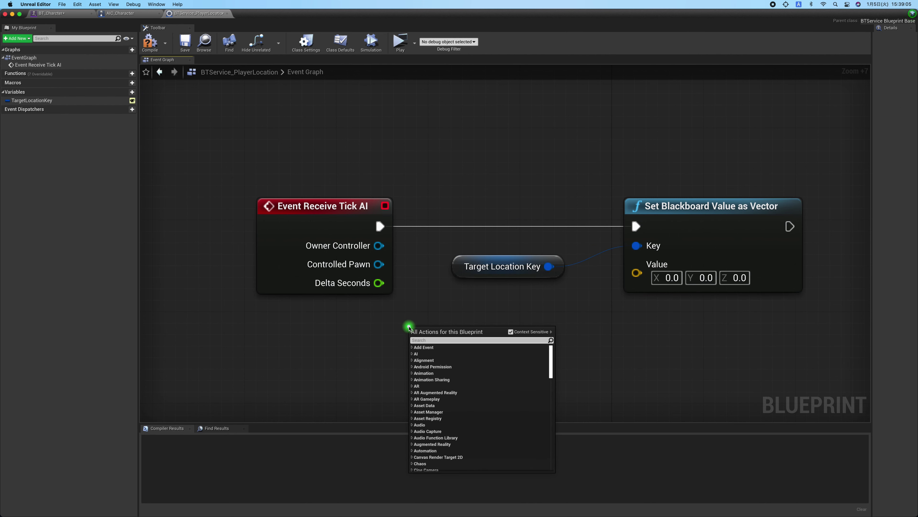
type("get")
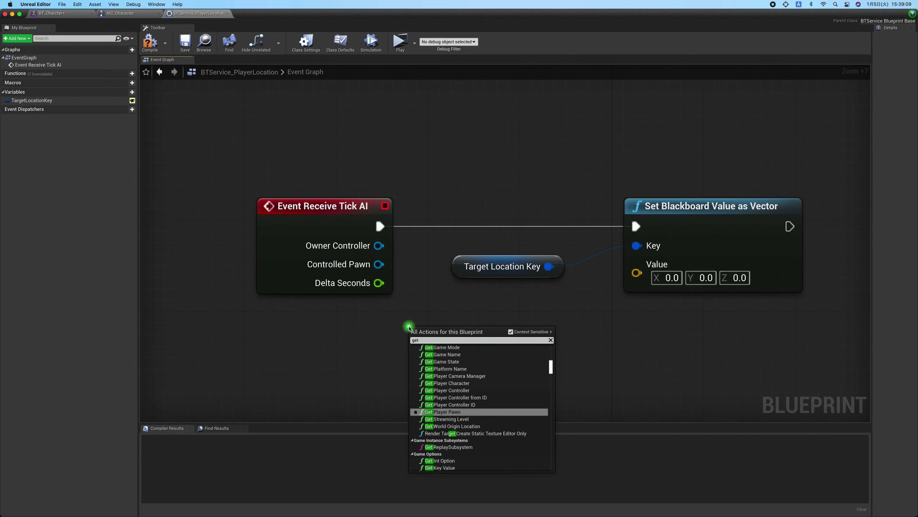
type(" location")
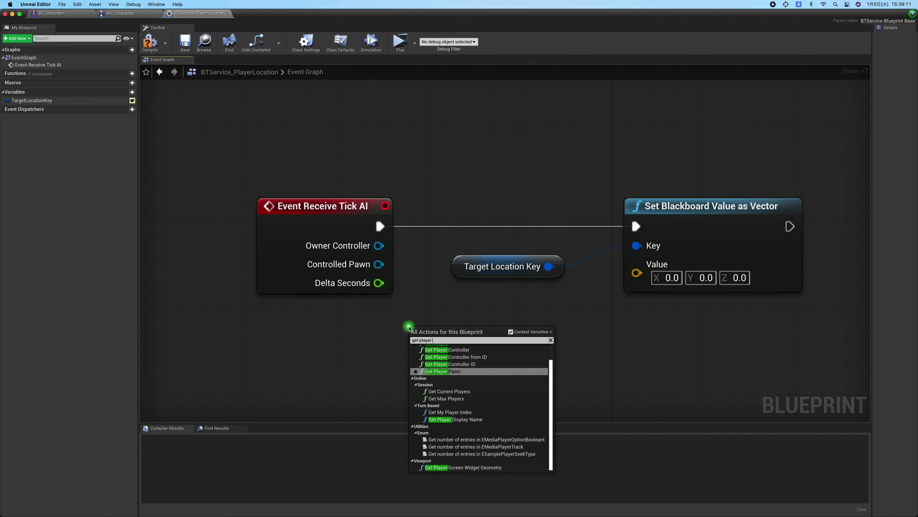
key("Escape")
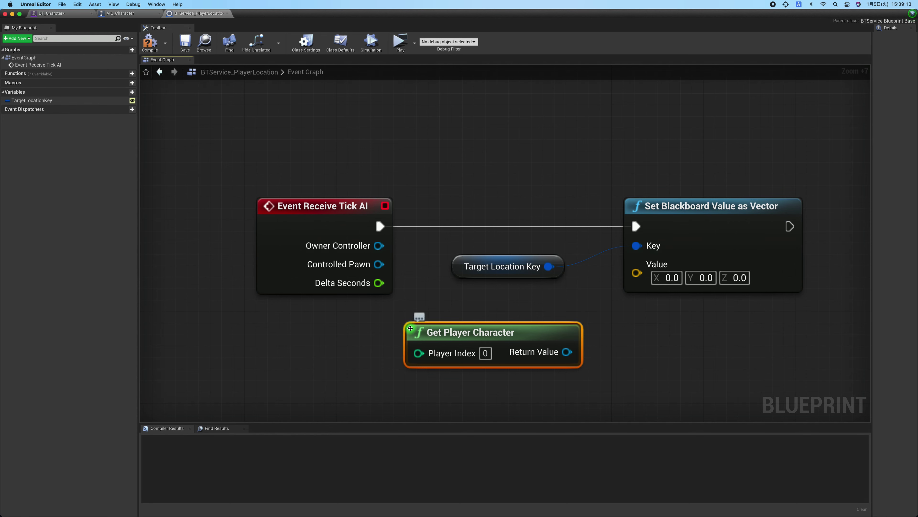
left_click_drag(410, 328, 319, 328)
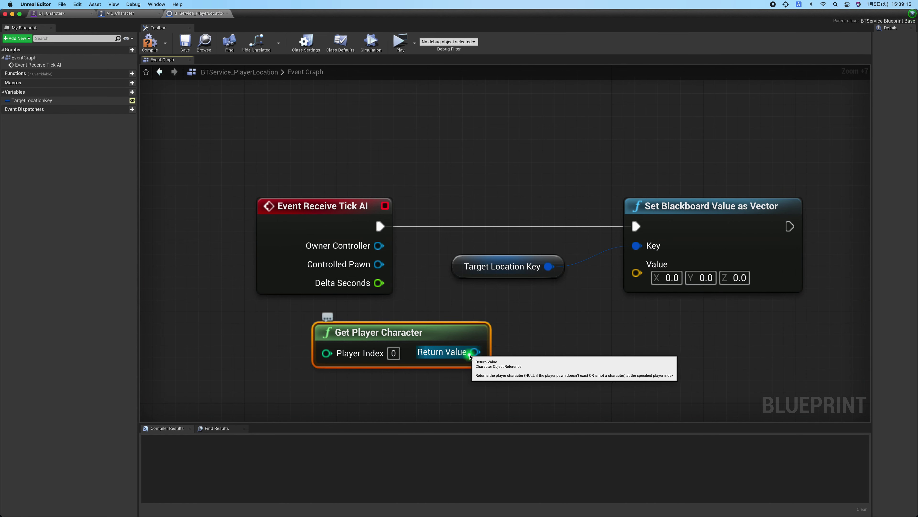
left_click_drag(470, 356, 562, 353)
type("get")
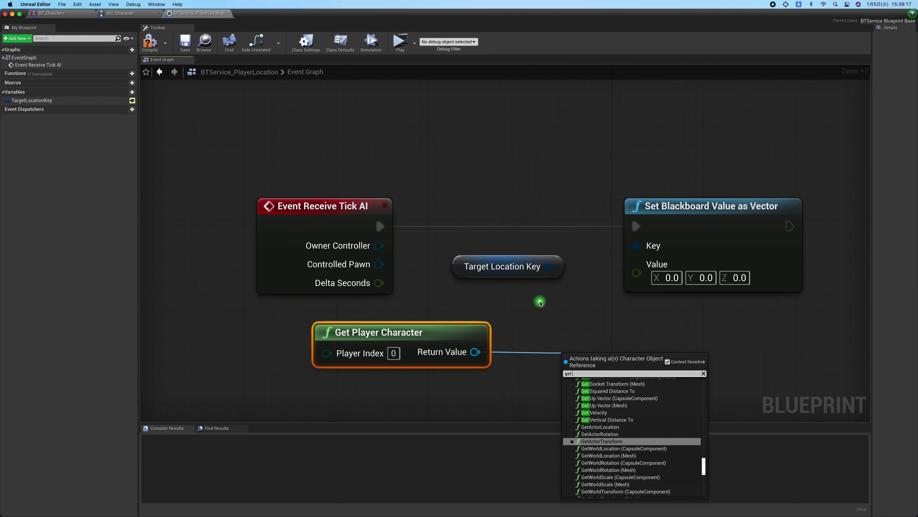
type(" acto")
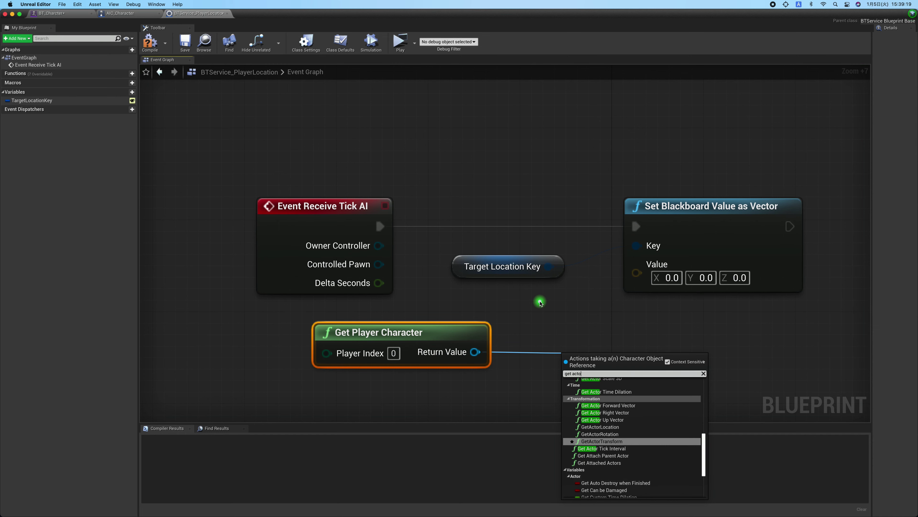
type("oc")
key("Return")
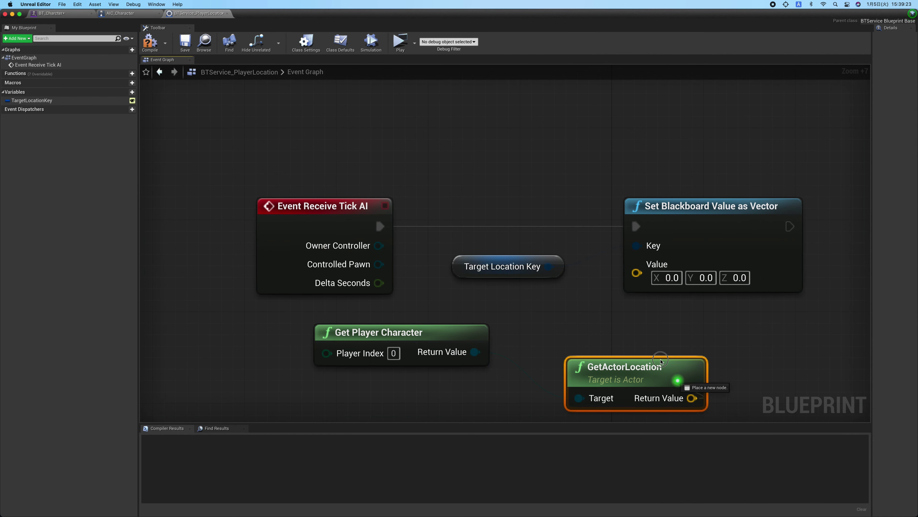
left_click_drag(695, 399, 636, 273)
left_click_drag(616, 372, 582, 339)
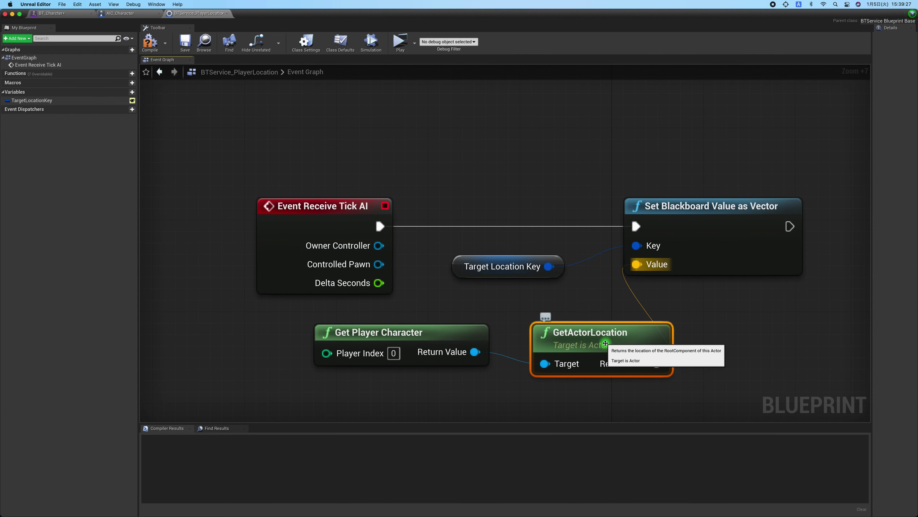
- Compile and save the BTService_PlayerLocation blueprint
left_click_drag(439, 267, 533, 321)
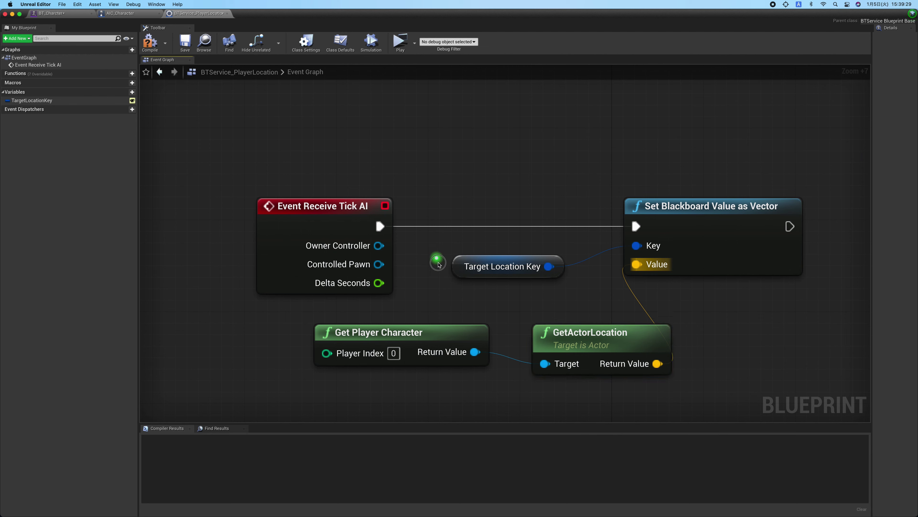
left_click(483, 143)
left_click(156, 45)
left_click(179, 45)
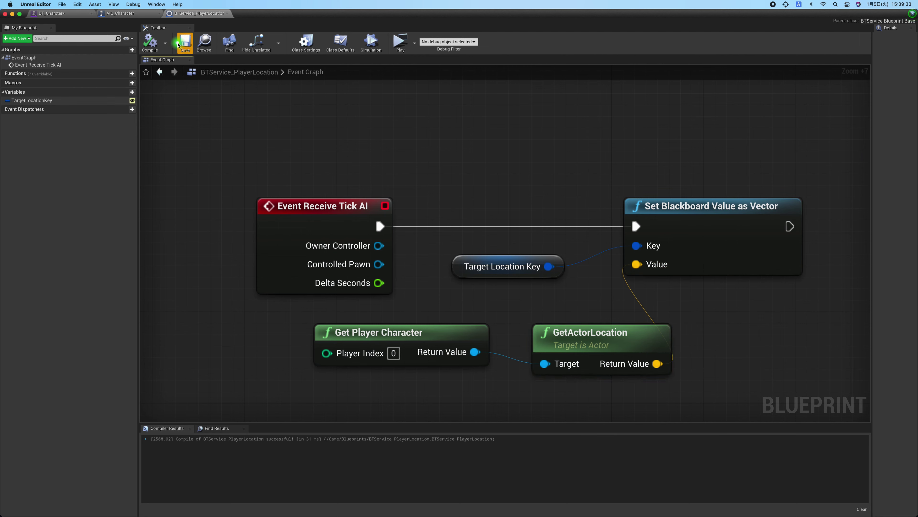
- Switch to BT_Charcter and break all links from the Sequence node
left_click(51, 13)
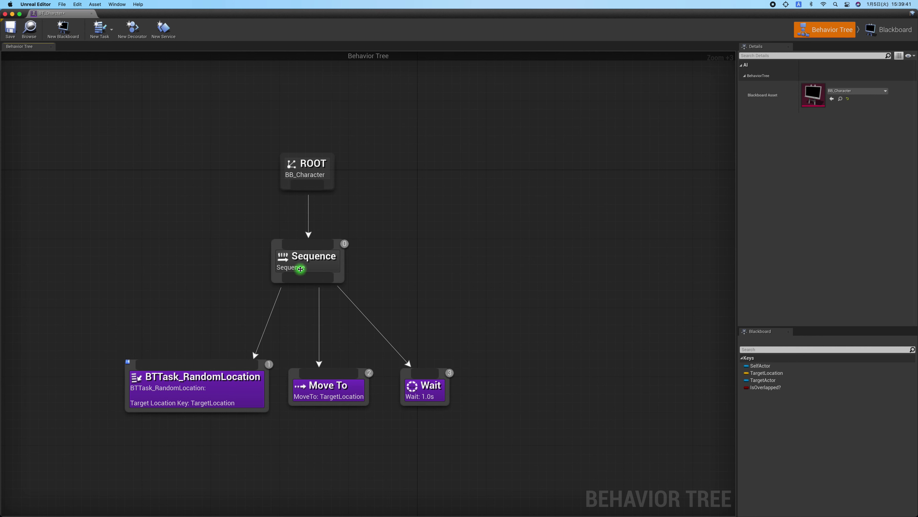
right_click(300, 278)
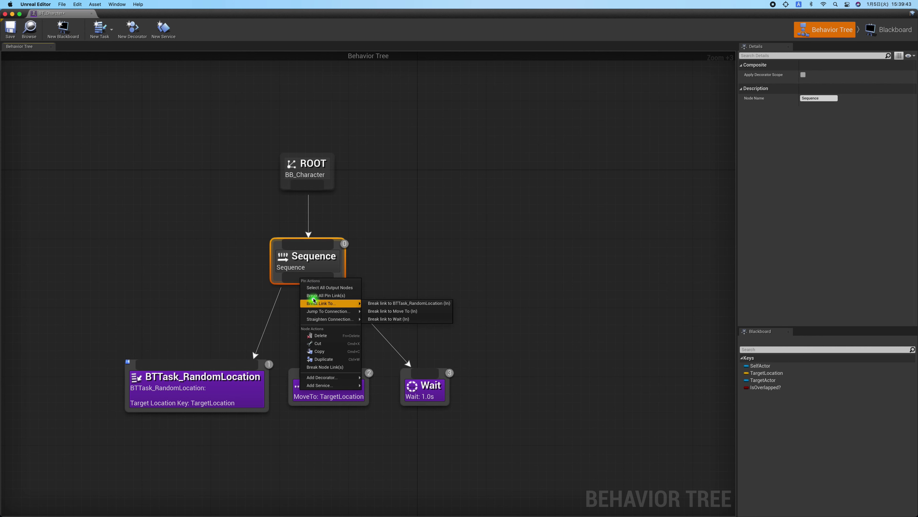
left_click(314, 296)
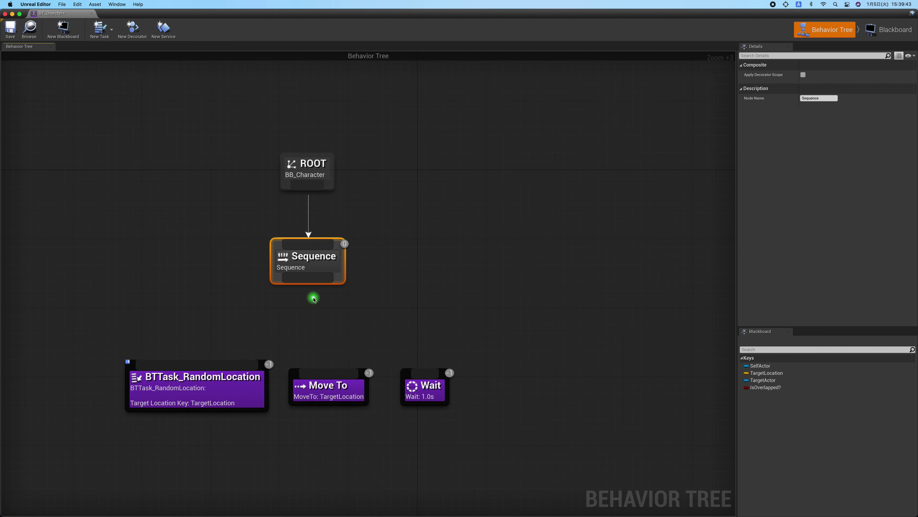
- Add BTService_PlayerLocation to the Sequence with Target Location Key set to TargetLocation
right_click(299, 262)
mouse_move(324, 373)
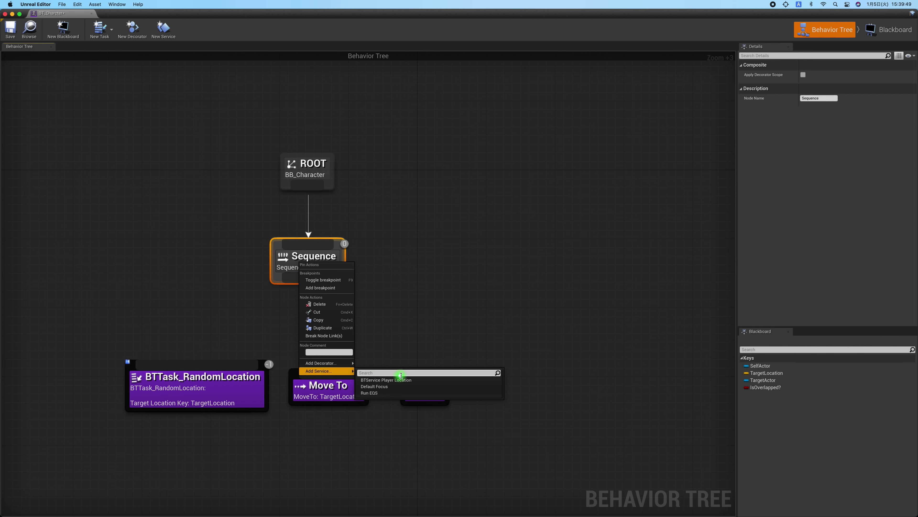
left_click(412, 379)
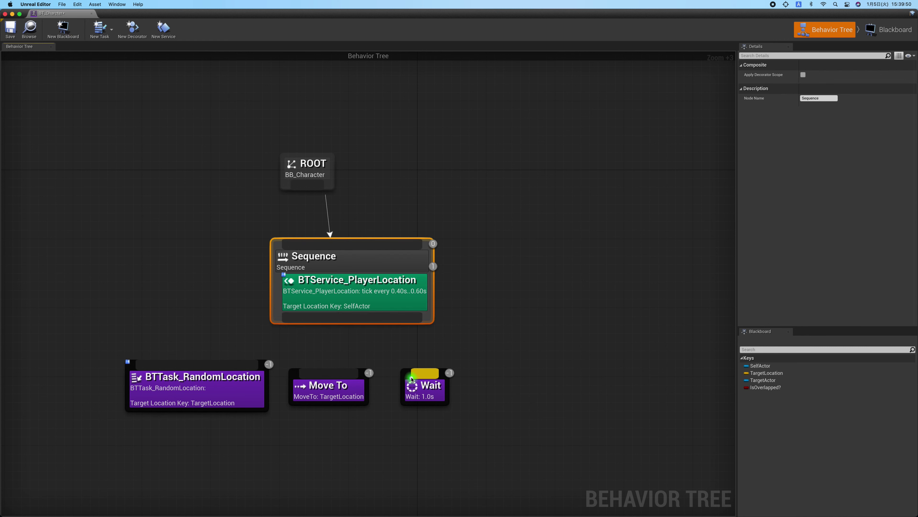
left_click(349, 280)
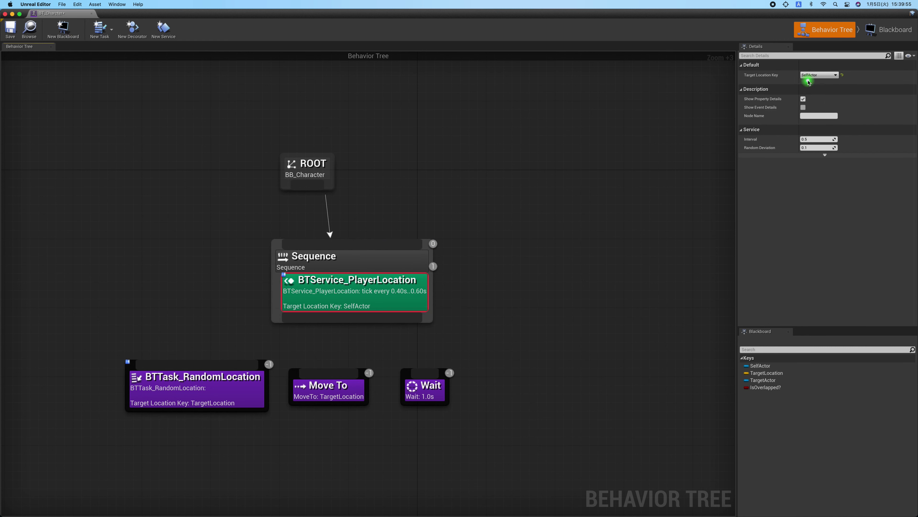
left_click(830, 77)
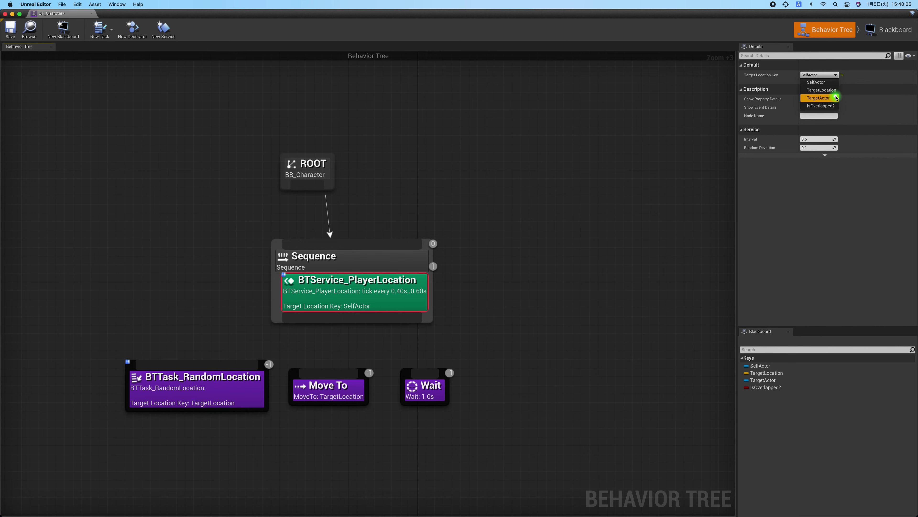
left_click(836, 93)
left_click(578, 177)
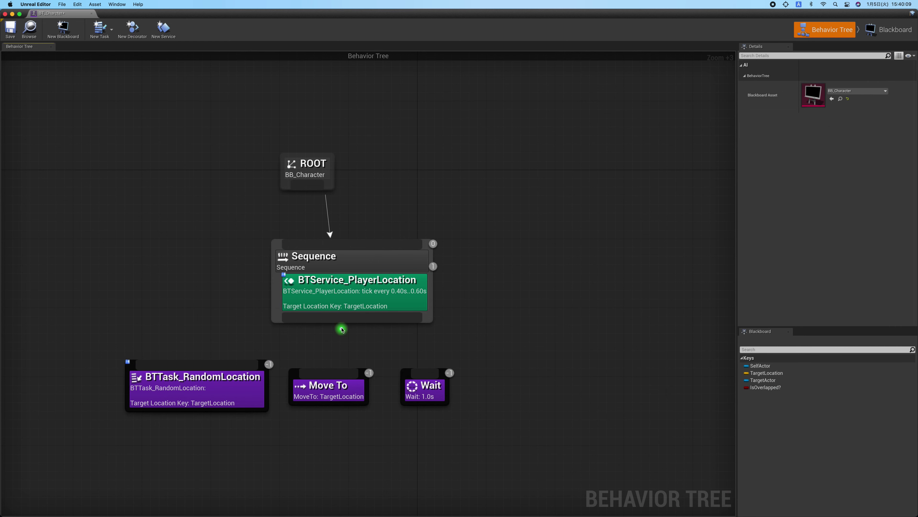
- Reconnect the Sequence to Move To and Wait, then check each node's settings
mouse_move(343, 318)
left_mouse_down()
mouse_move(343, 363)
mouse_move(329, 378)
left_mouse_up()
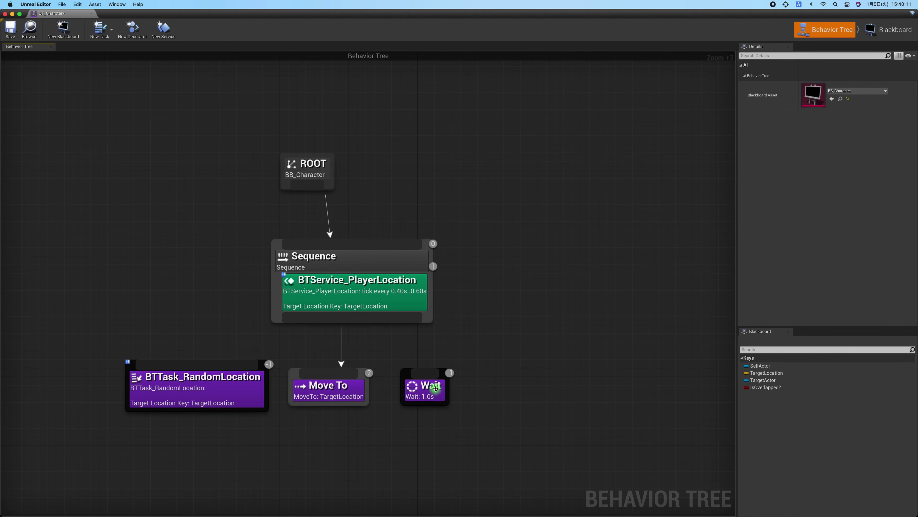
left_click_drag(420, 318, 425, 373)
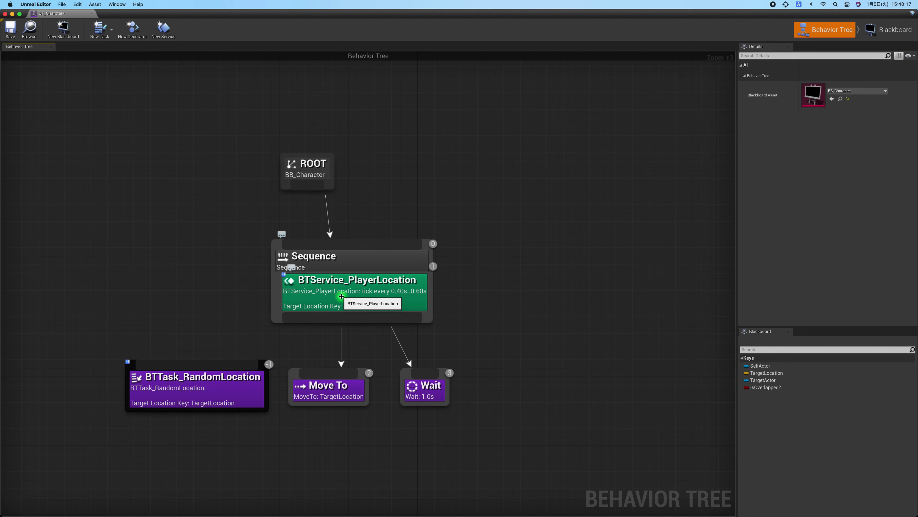
left_click(363, 285)
left_click(329, 396)
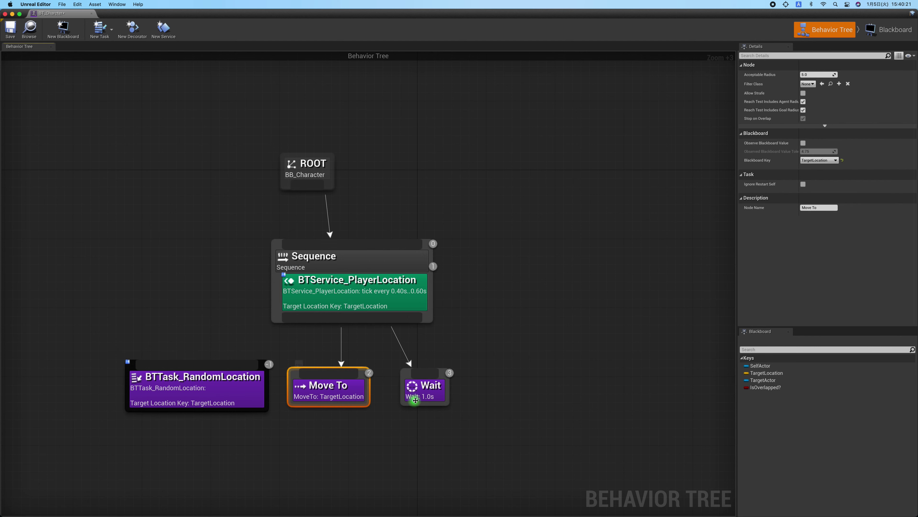
left_click(415, 398)
left_click(555, 310)
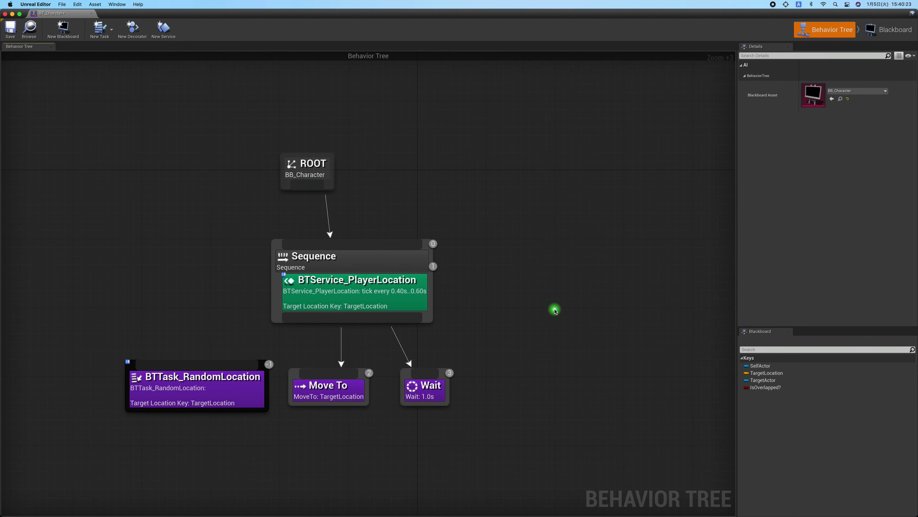
key("alt+p")
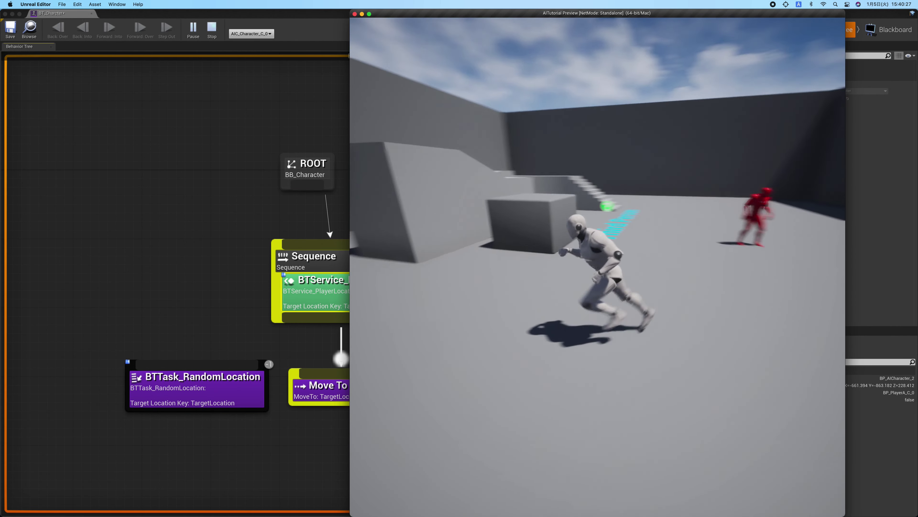
key("w")
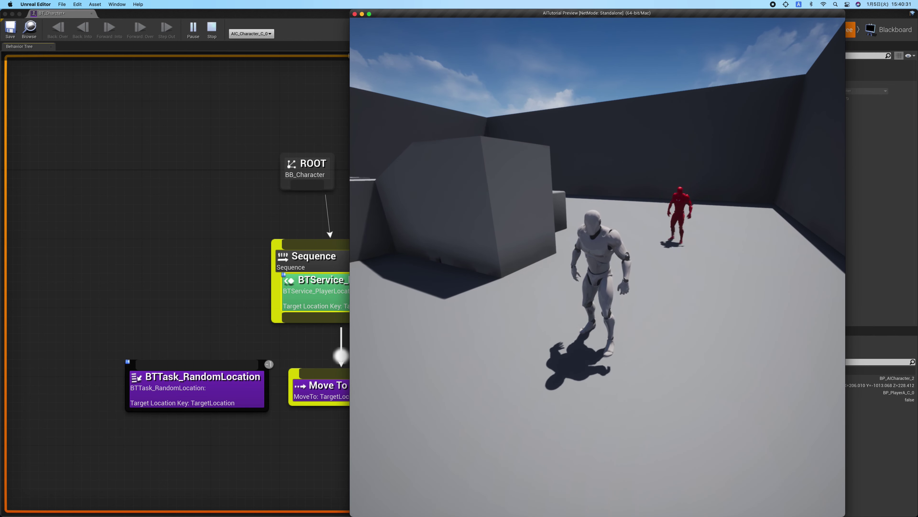
key("w")
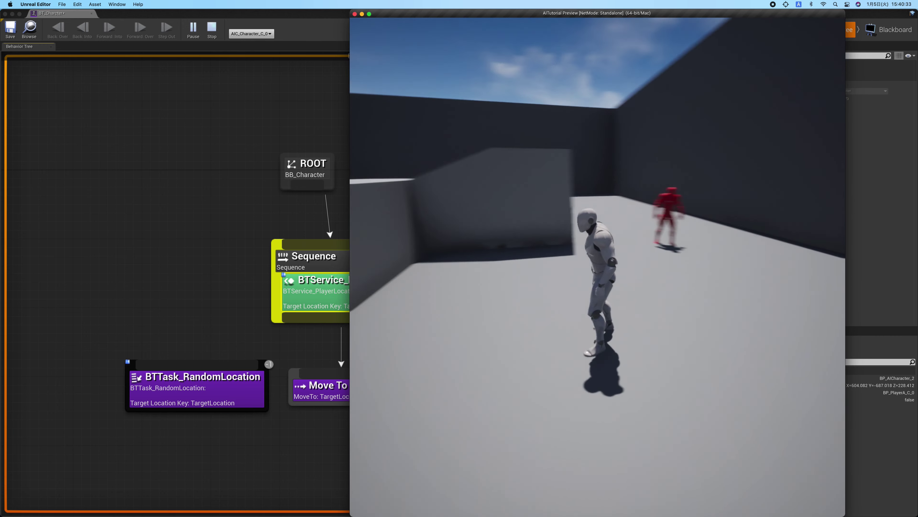
key("a")
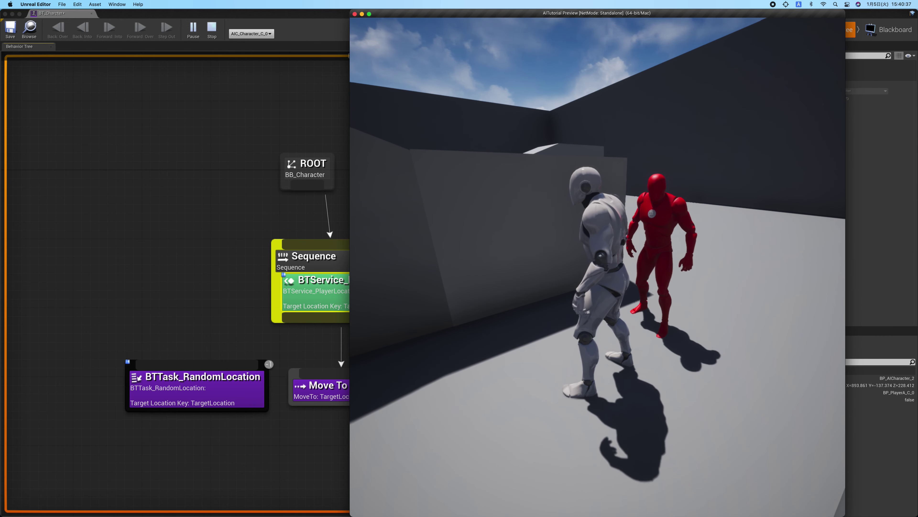
key("a")
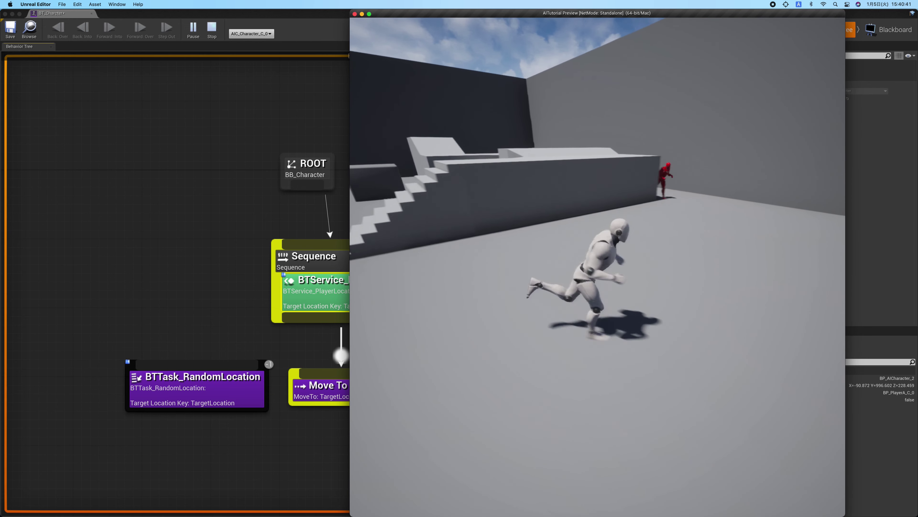
key("w")
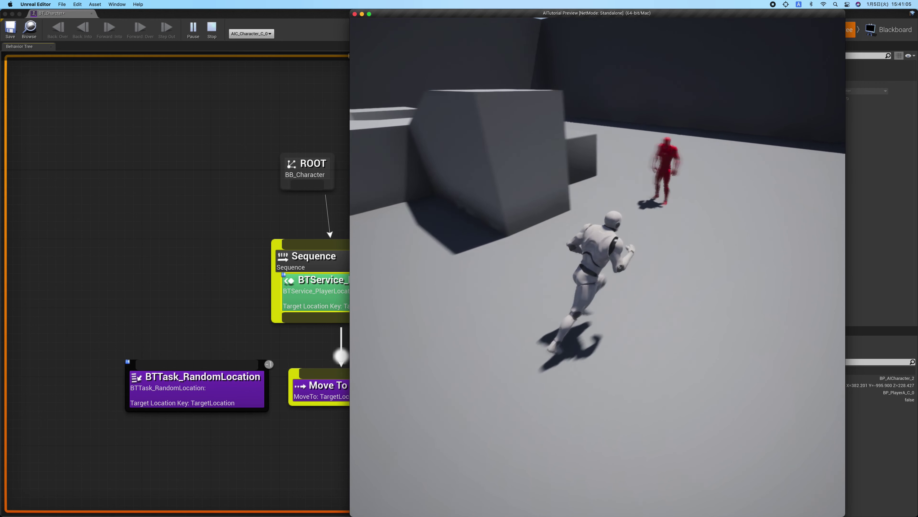
key("Escape")
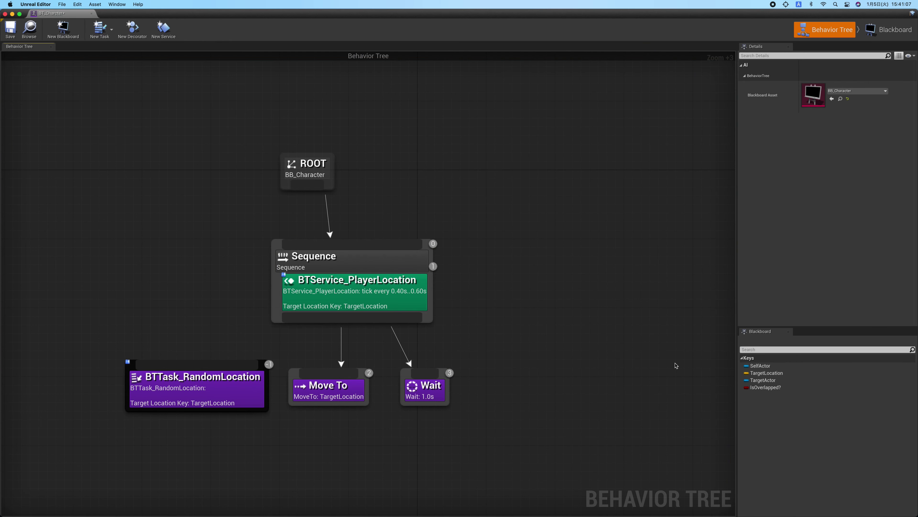